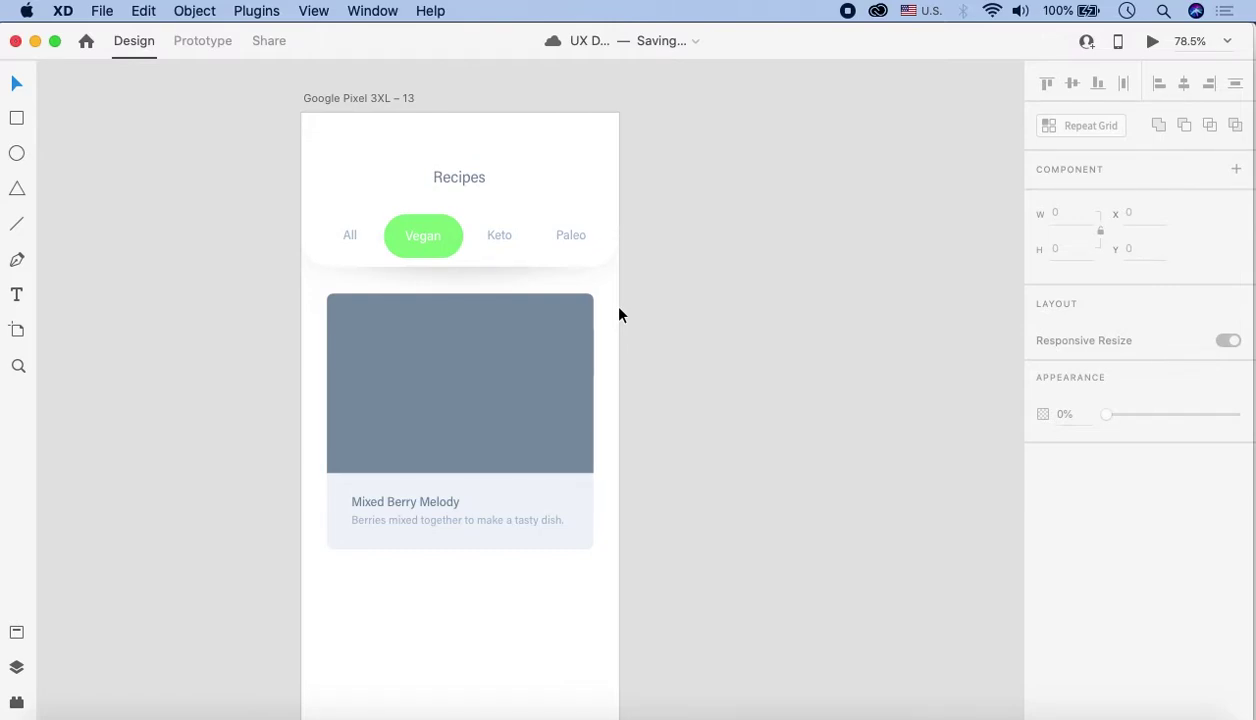
# Convert the Mixed Berry Melody card, with its image placeholder, text panel and both text lines, into a repeat grid
pyautogui.scroll(-2, 619, 315)
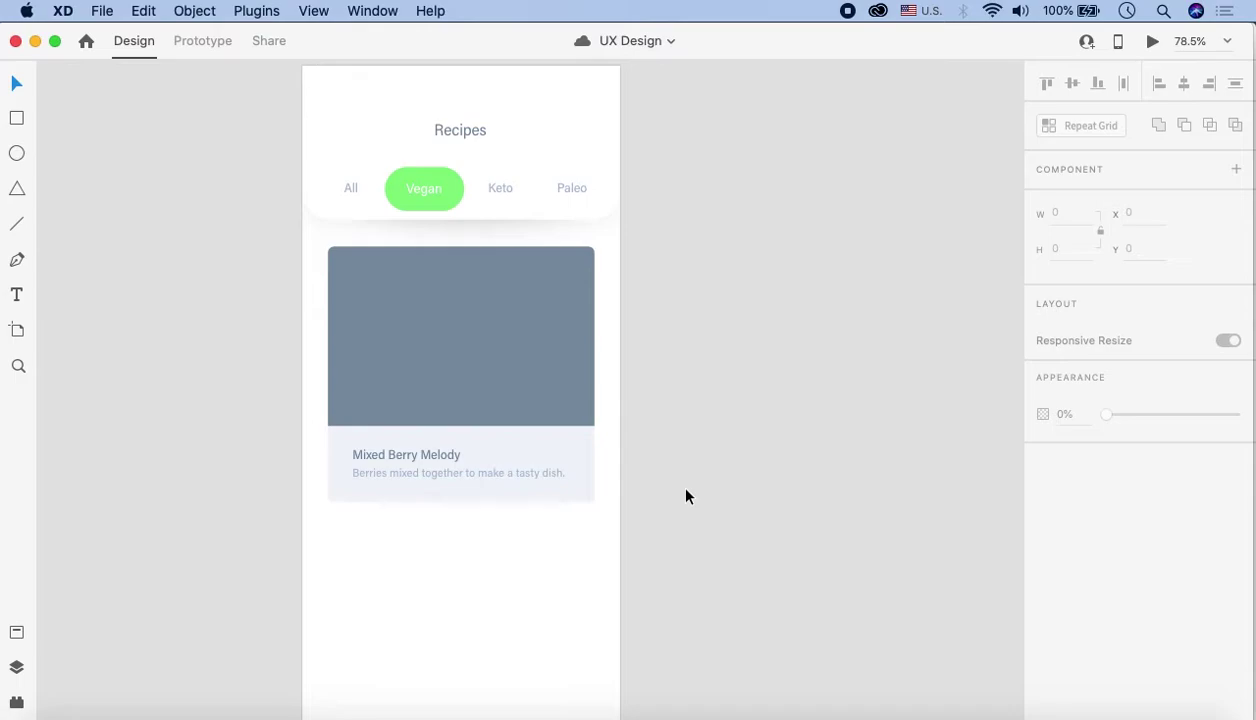
pyautogui.scroll(-1, 686, 496)
pyautogui.moveTo(685, 537); pyautogui.dragTo(268, 238)
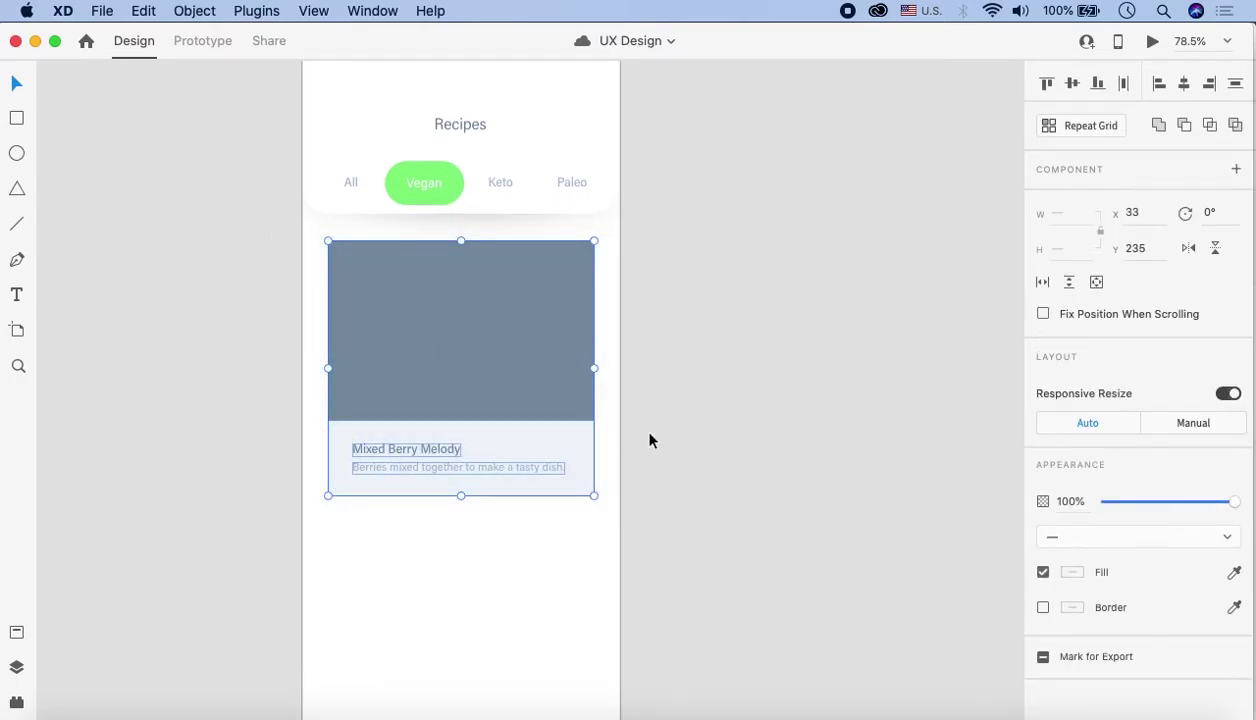
pyautogui.scroll(-2, 648, 440)
pyautogui.scroll(-3, 508, 489)
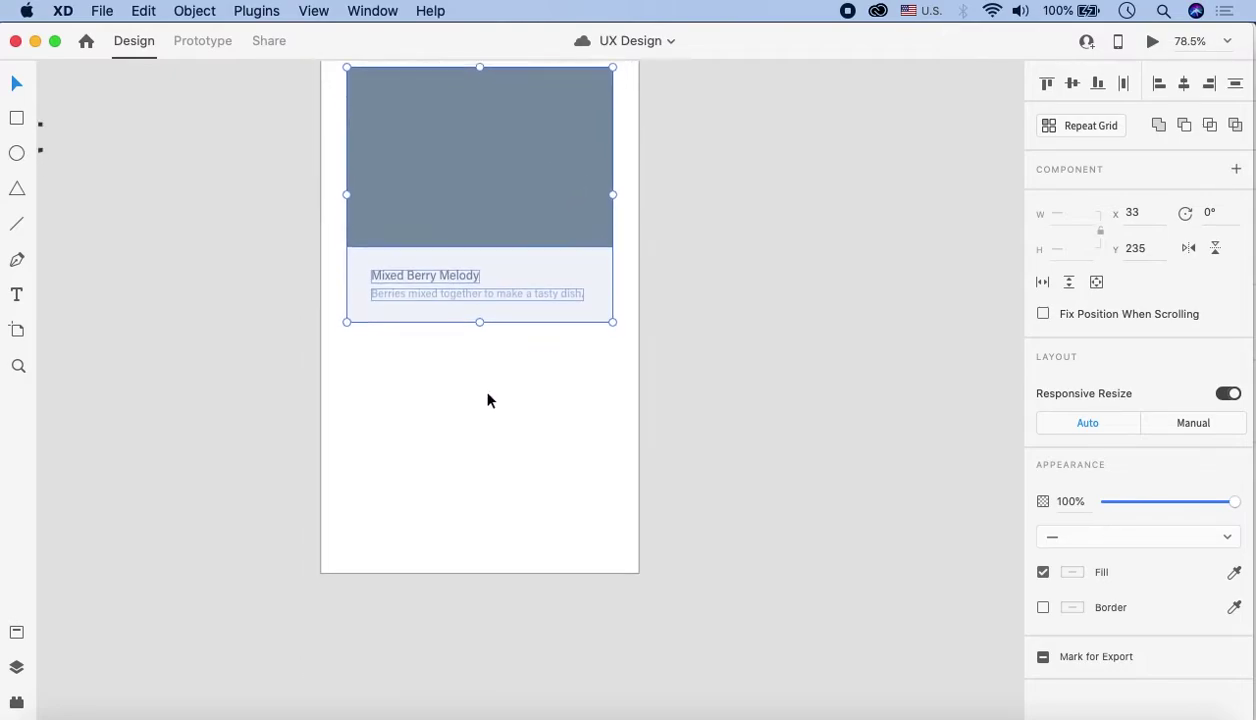
pyautogui.scroll(4, 575, 540)
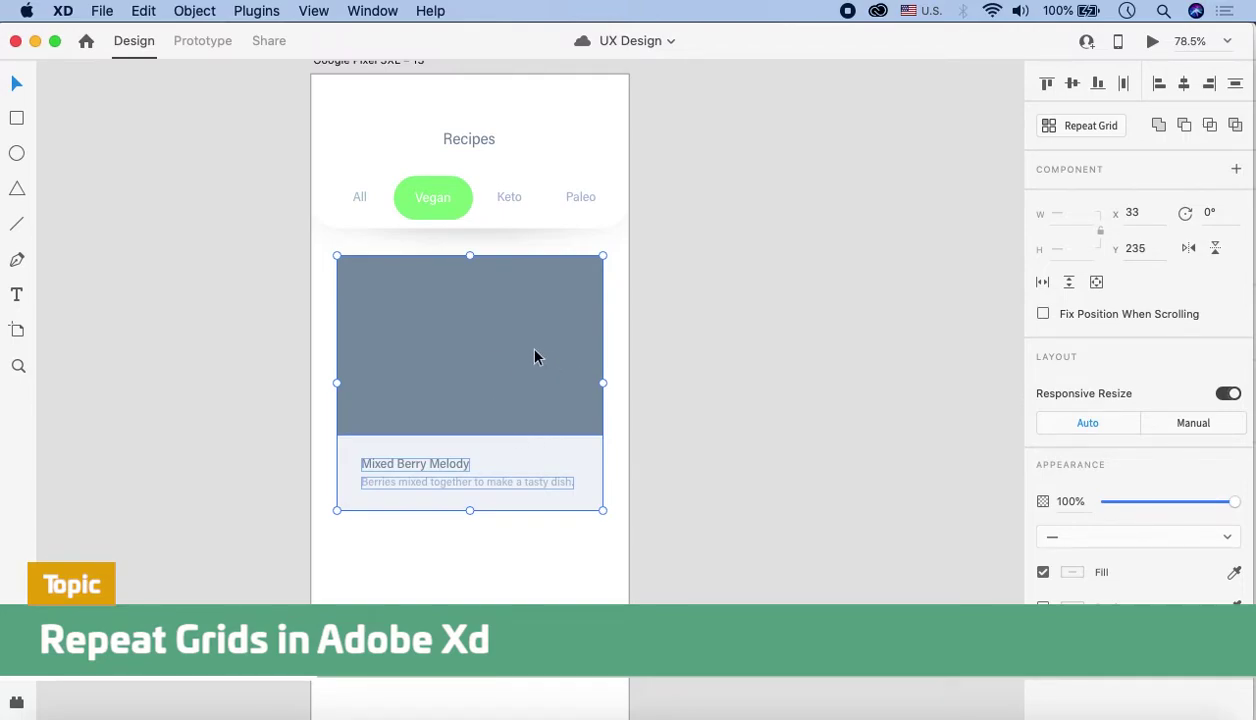
pyautogui.scroll(5, 535, 357)
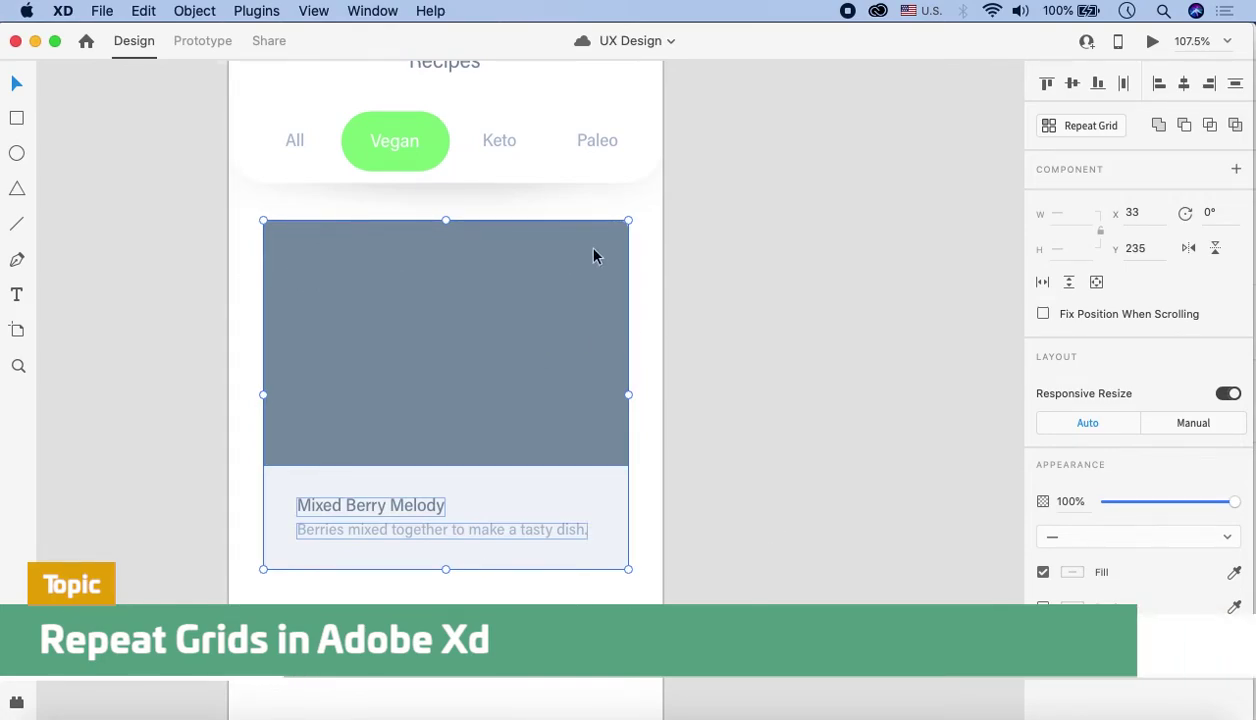
pyautogui.click(1082, 127)
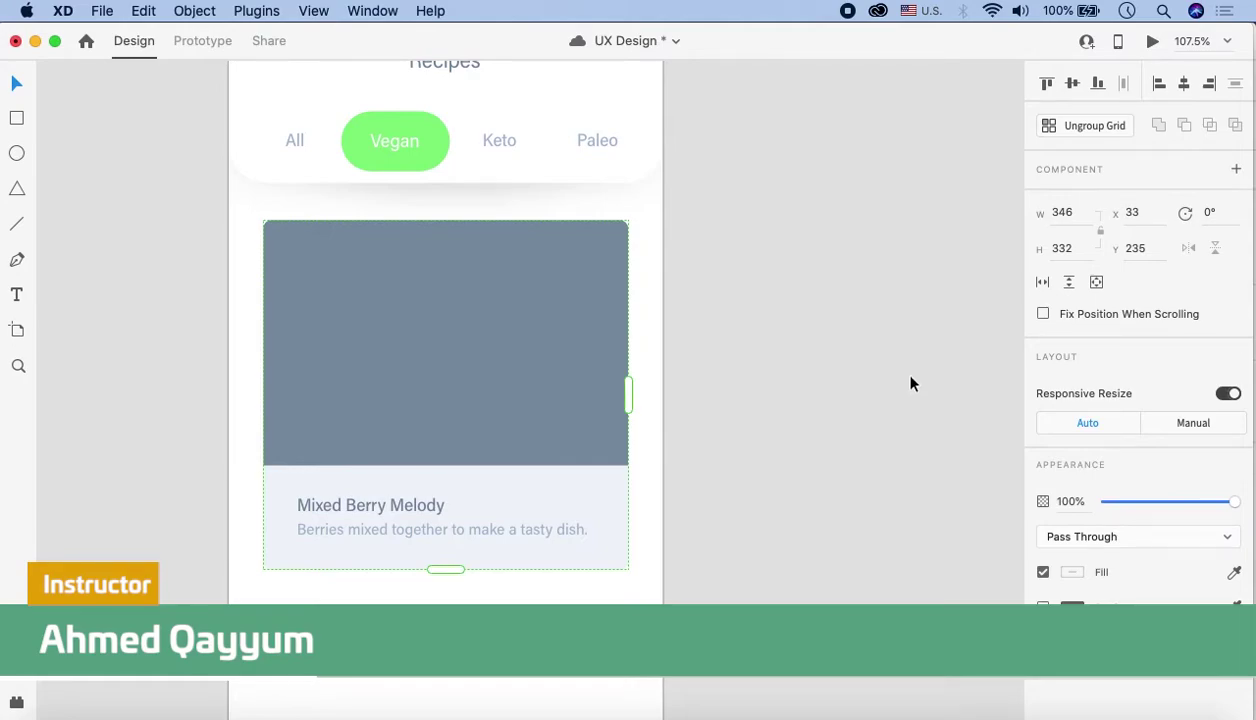
# Extend the repeat grid downward past the artboard's end to stack several copies of the recipe card
pyautogui.scroll(-5, 687, 241)
pyautogui.scroll(-3, 701, 272)
pyautogui.moveTo(491, 297); pyautogui.dragTo(572, 547)
pyautogui.click(795, 316)
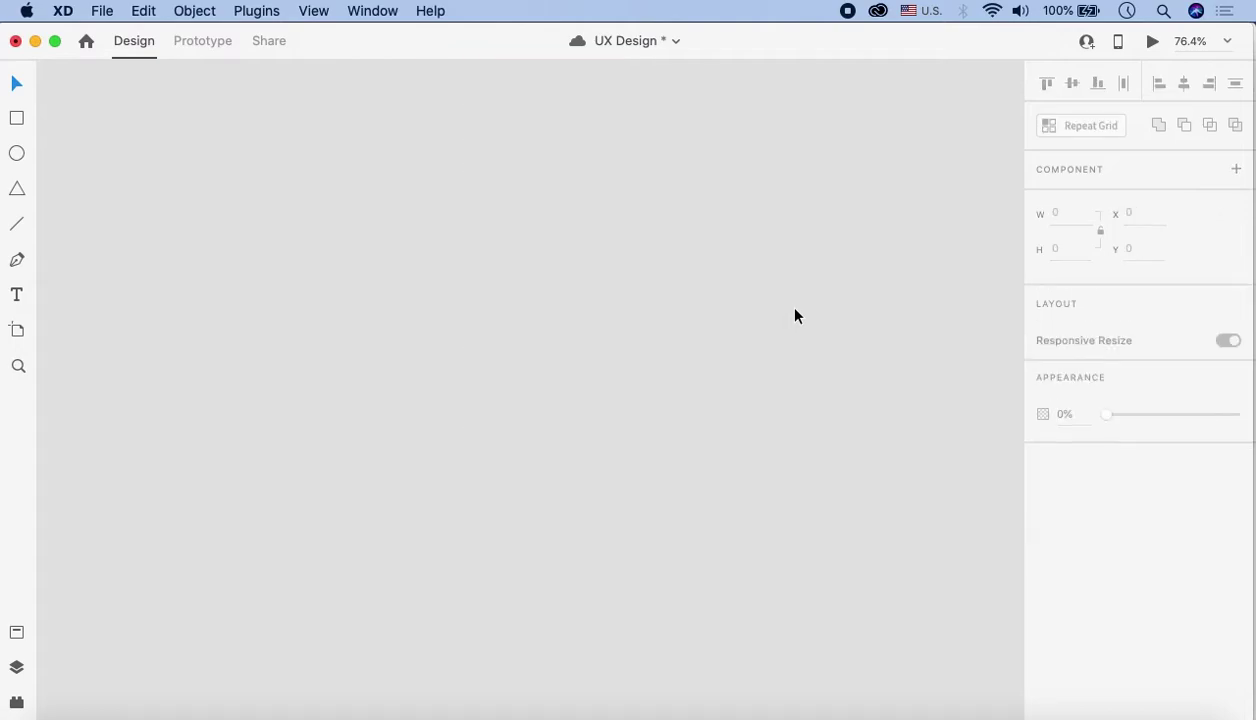
# Lengthen the Recipes artboard downward to a height of about 1321
pyautogui.scroll(10, 795, 316)
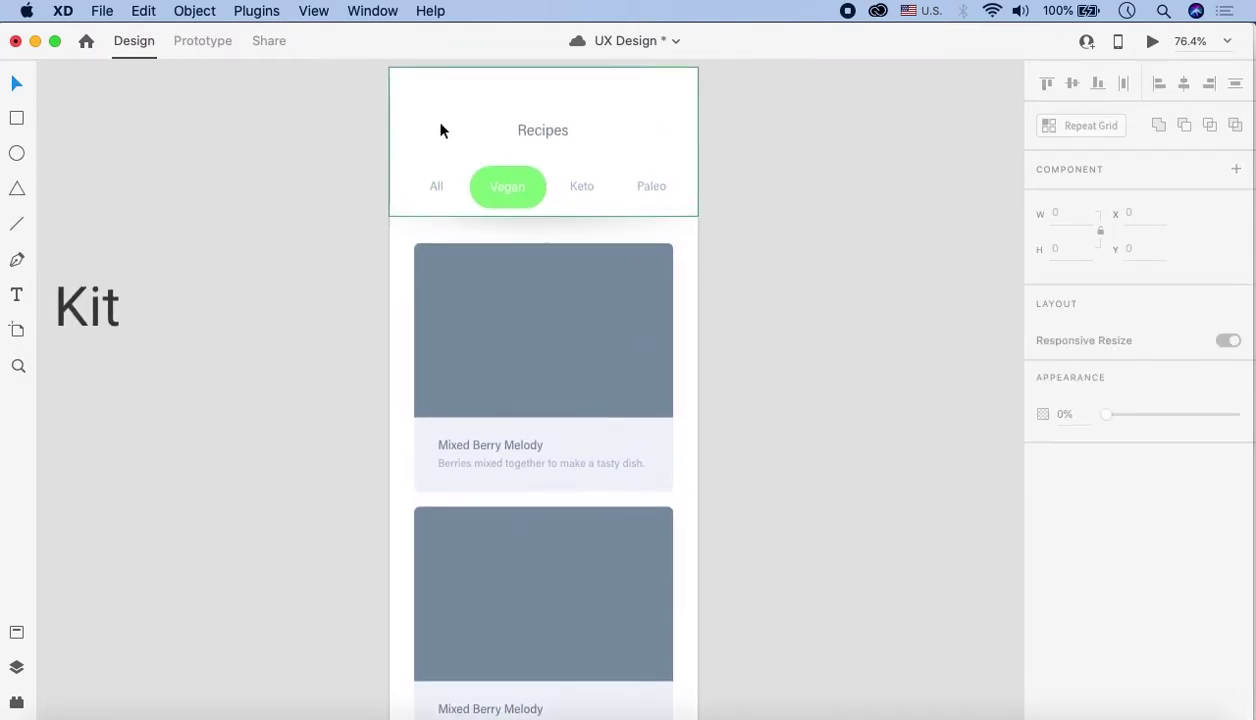
pyautogui.click(426, 109)
pyautogui.scroll(-8, 626, 279)
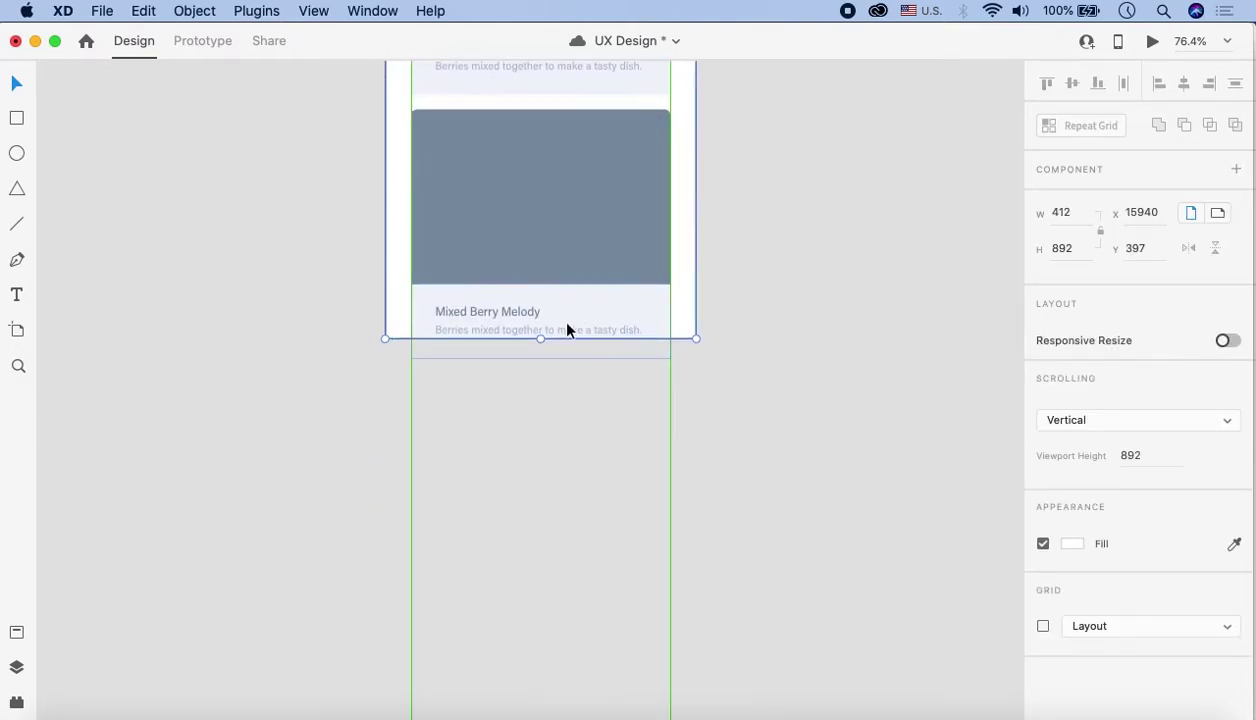
pyautogui.moveTo(540, 338); pyautogui.dragTo(547, 454)
# Extend the artboard's lower edge further down to fit the remaining repeated cards
pyautogui.scroll(5, 660, 370)
pyautogui.scroll(5, 654, 359)
pyautogui.scroll(3, 520, 340)
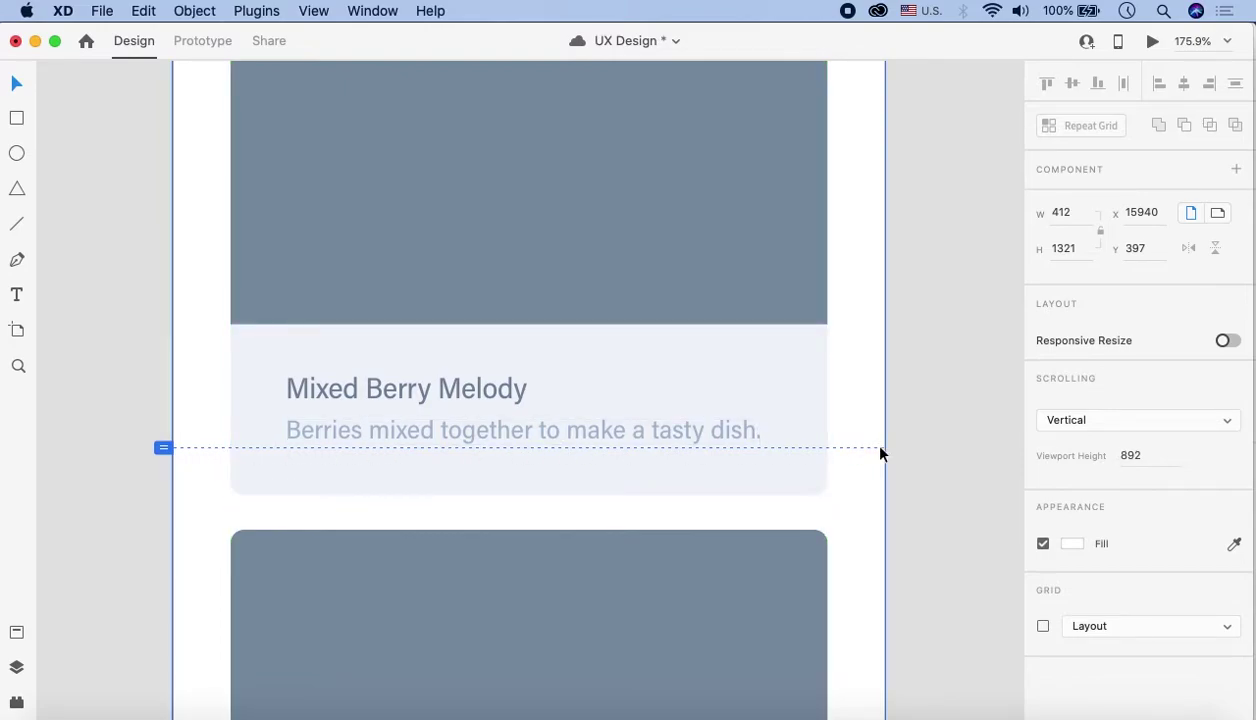
pyautogui.scroll(3, 884, 458)
pyautogui.scroll(-2, 886, 533)
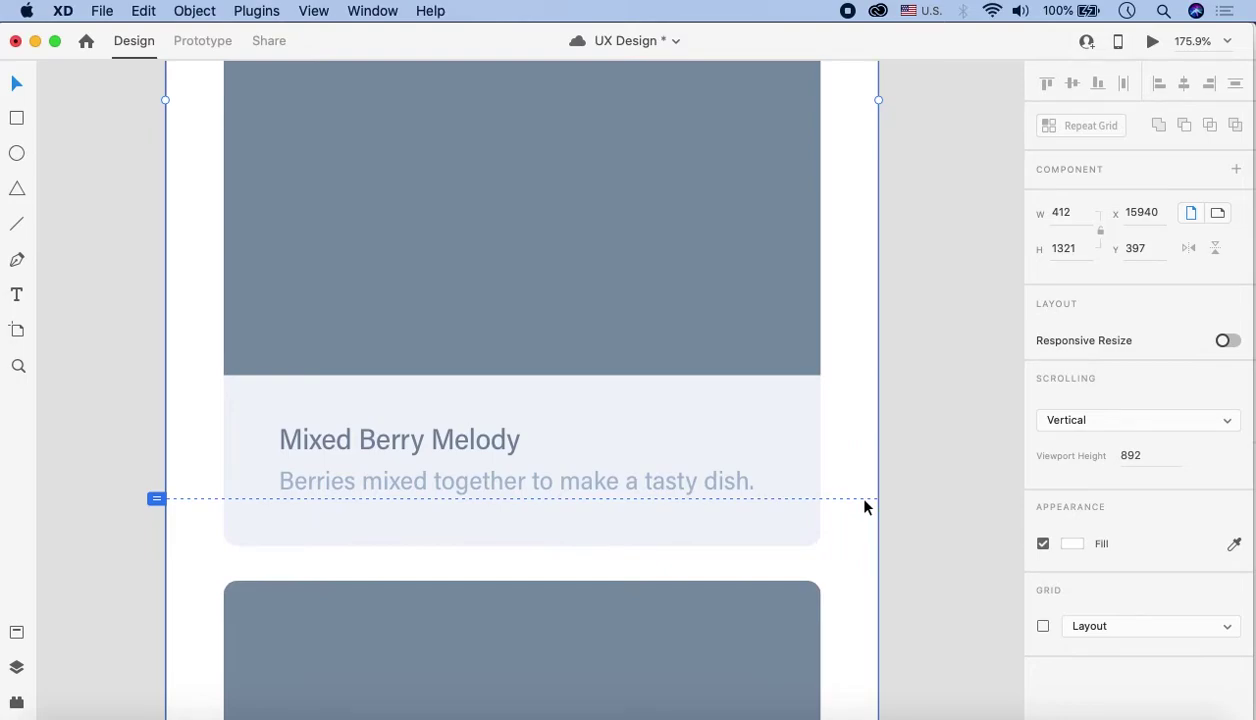
pyautogui.scroll(-5, 838, 558)
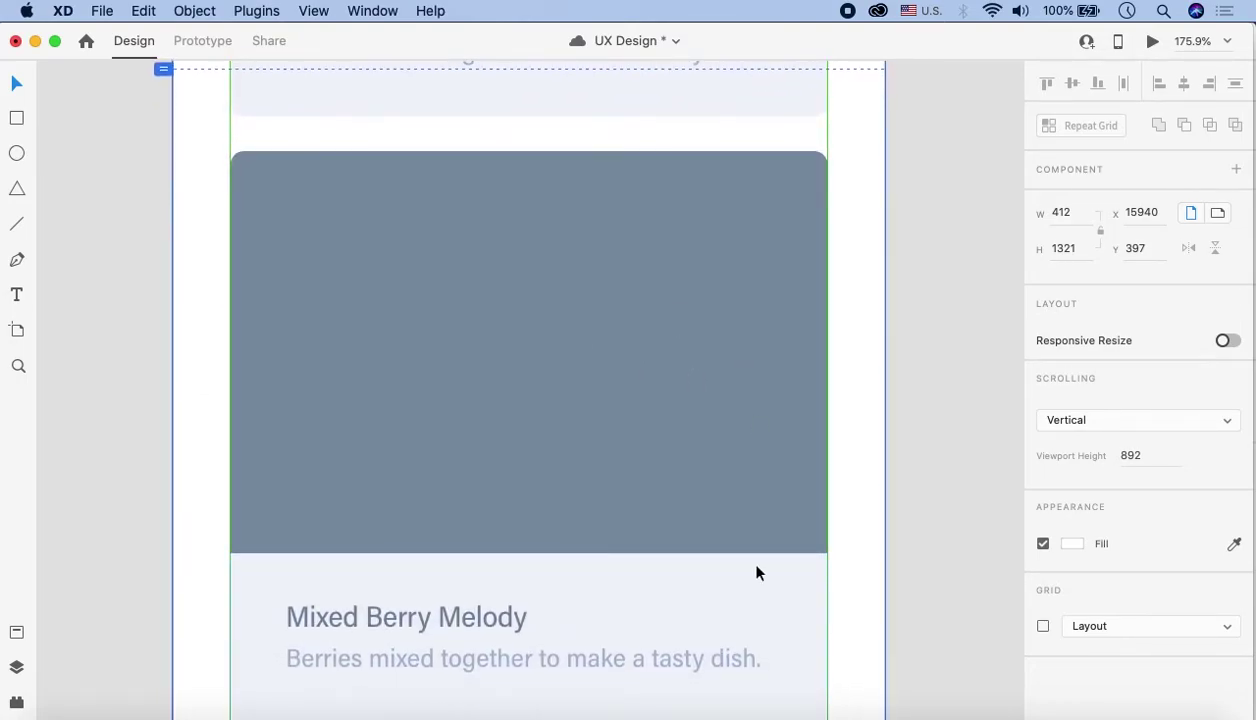
pyautogui.scroll(-6, 757, 572)
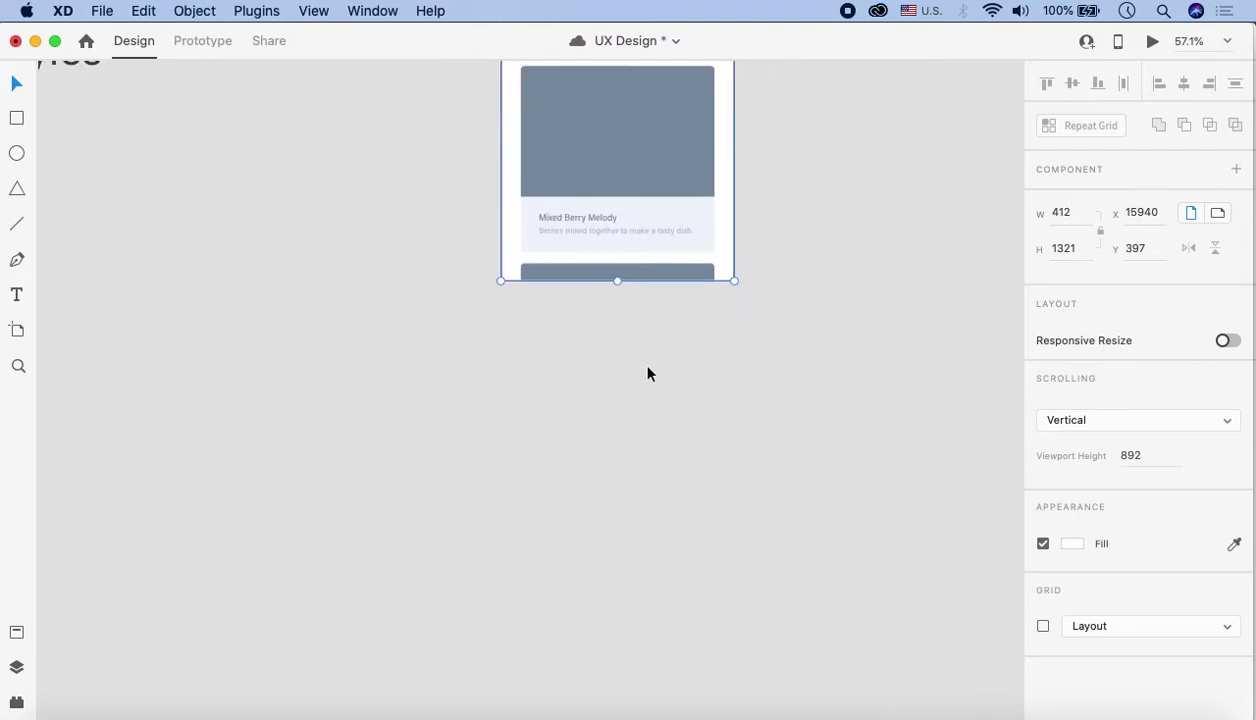
pyautogui.moveTo(620, 283); pyautogui.dragTo(655, 470)
pyautogui.click(805, 336)
pyautogui.hscroll(2, 805, 336)
pyautogui.scroll(3, 805, 336)
pyautogui.scroll(-5, 805, 336)
pyautogui.scroll(6, 805, 336)
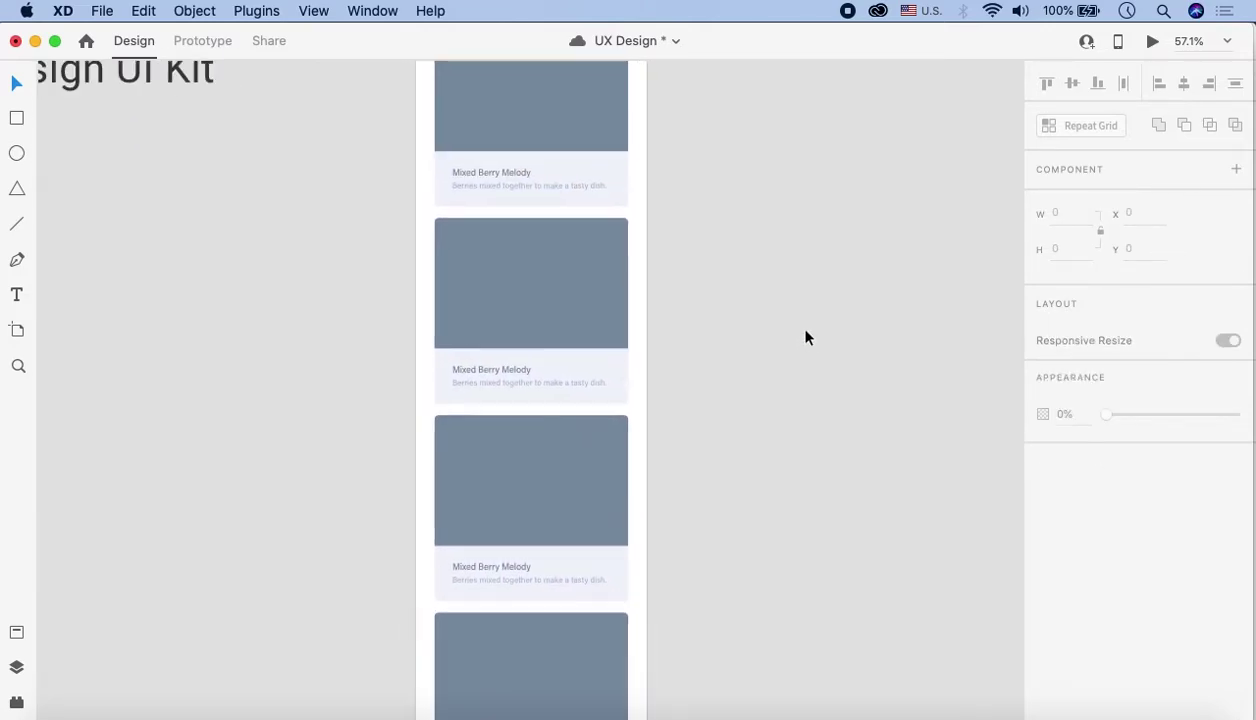
# Switch to Finder, open the Images folder on the Desktop and select all four JPEG photos
pyautogui.scroll(5, 589, 247)
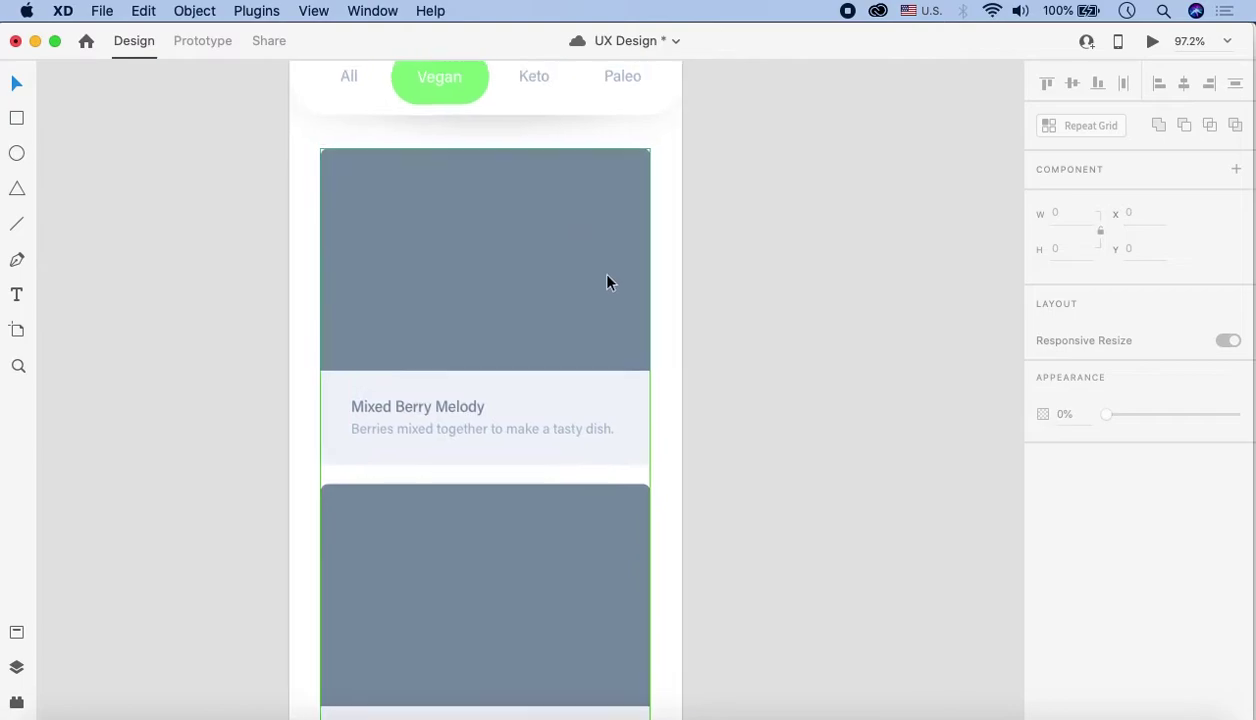
pyautogui.scroll(1, 629, 297)
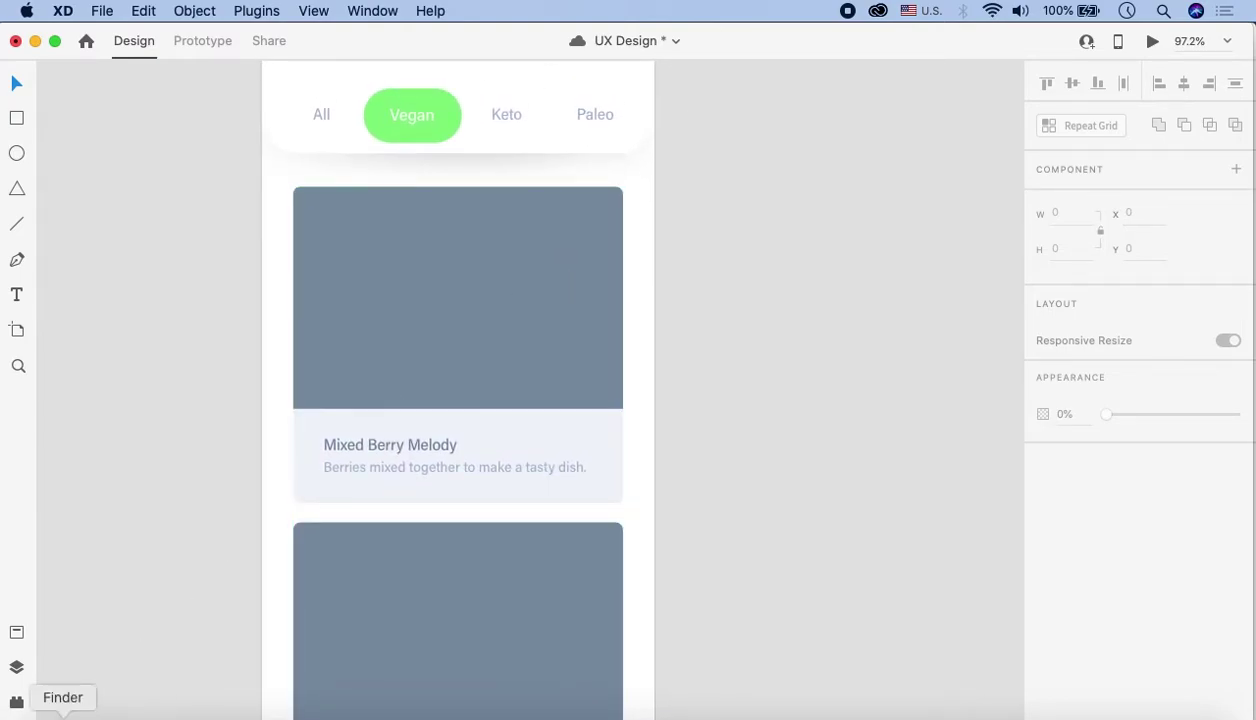
pyautogui.click(62, 716)
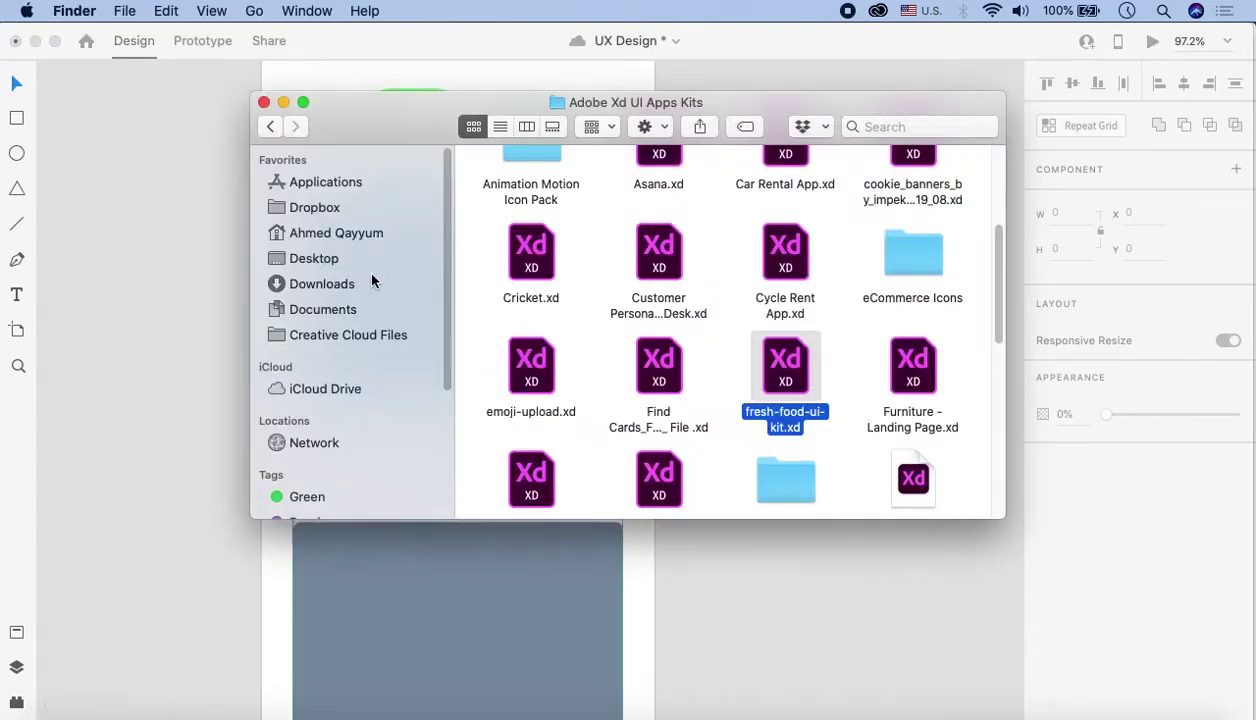
pyautogui.click(342, 262)
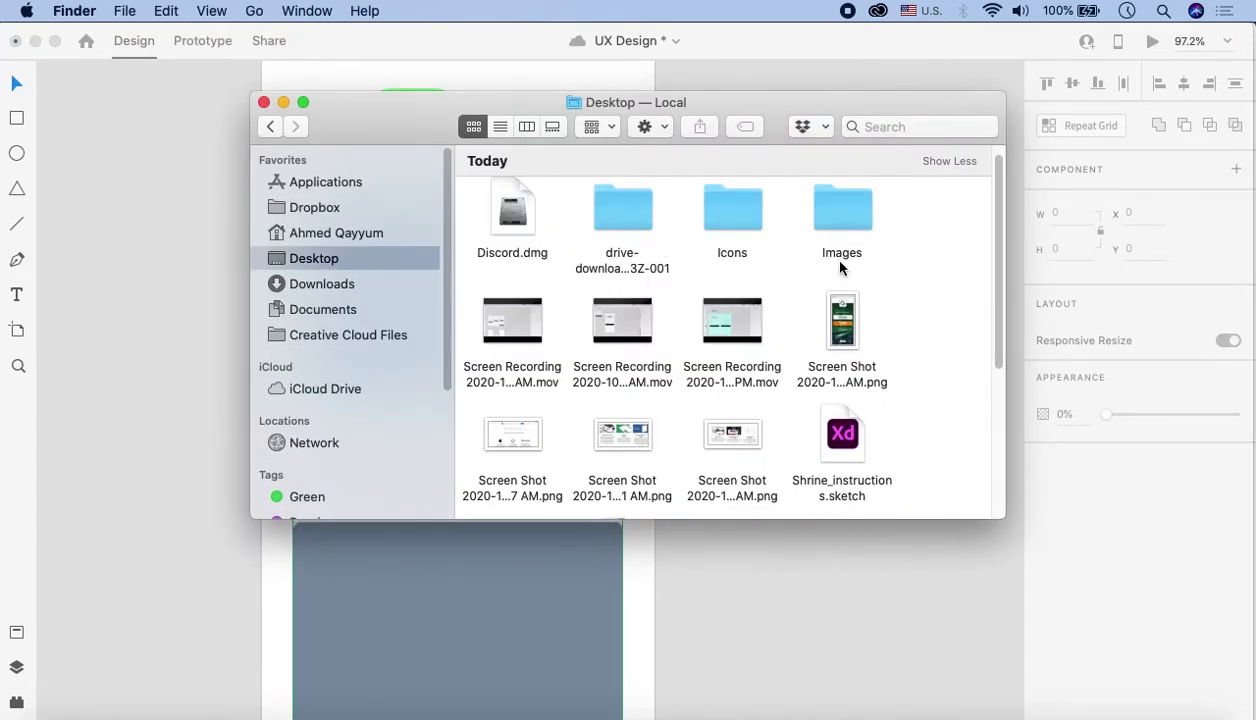
pyautogui.click(855, 223)
pyautogui.doubleClick(855, 223)
pyautogui.moveTo(342, 116); pyautogui.dragTo(618, 258)
pyautogui.moveTo(1115, 466); pyautogui.dragTo(756, 330)
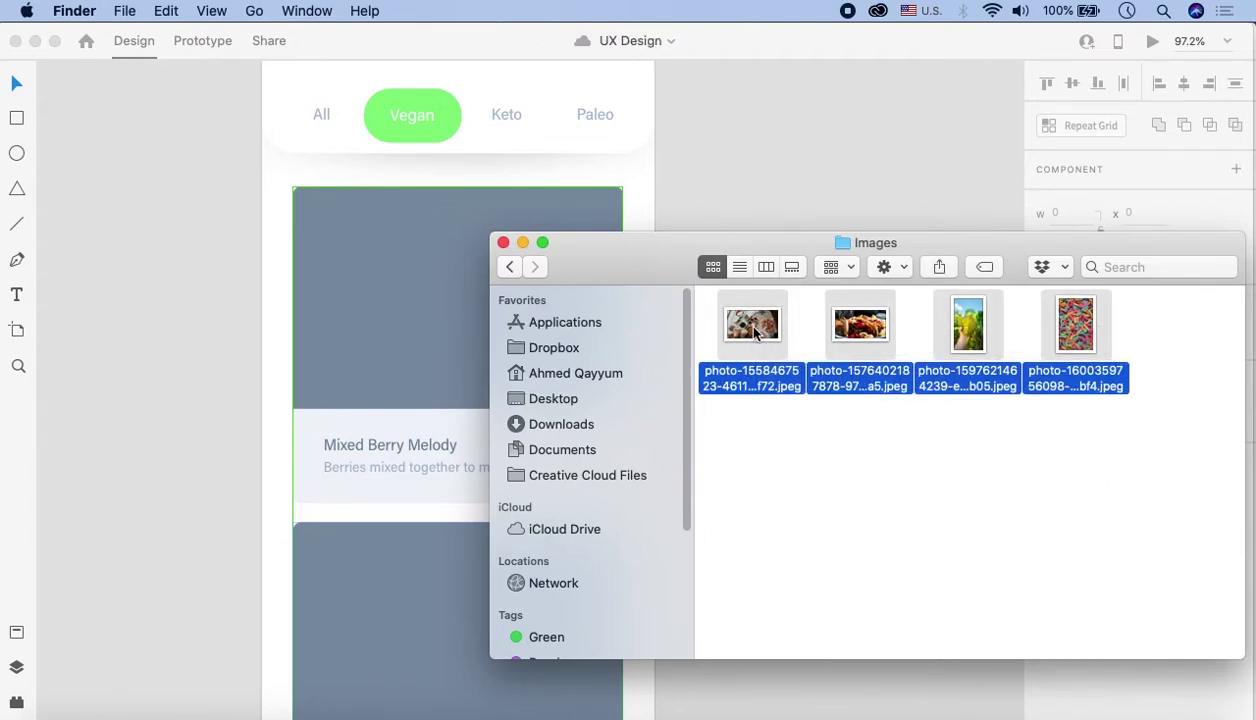
# Place the four selected photos into the first card's image placeholder so they fill the repeat grid's cards
pyautogui.moveTo(756, 330); pyautogui.dragTo(450, 277)
pyautogui.press('super+Tab')
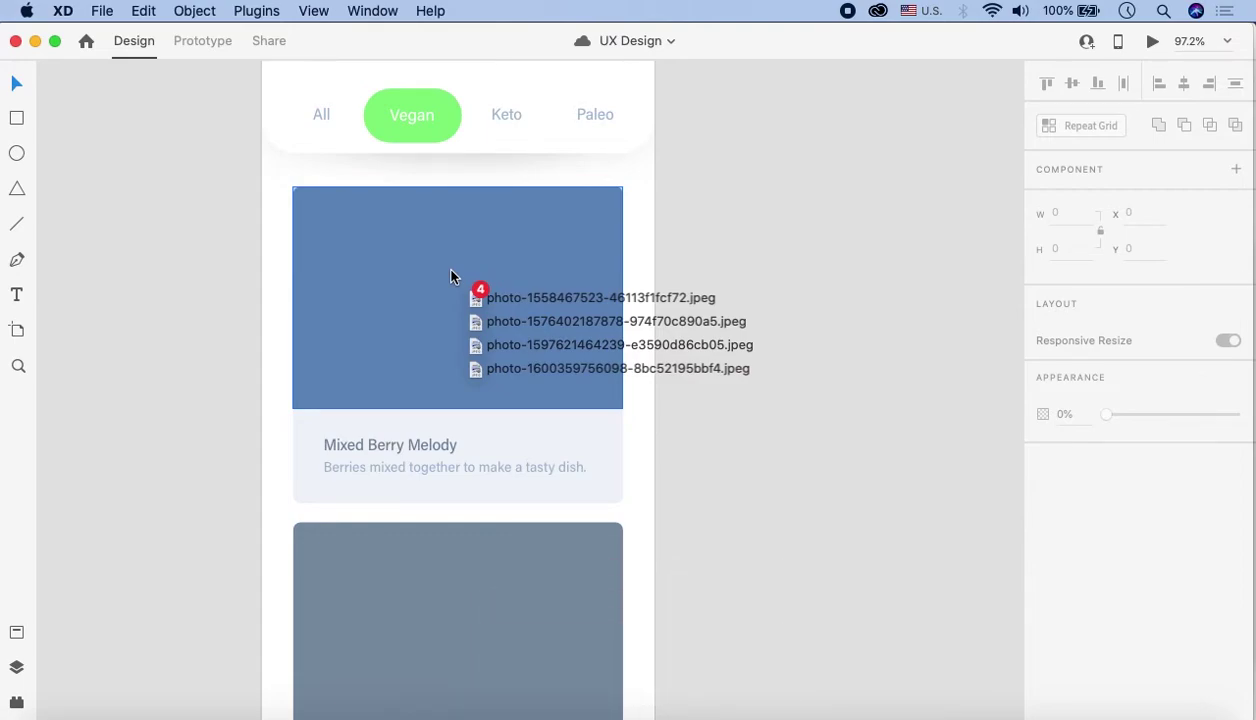
pyautogui.moveTo(450, 277); pyautogui.dragTo(450, 277)
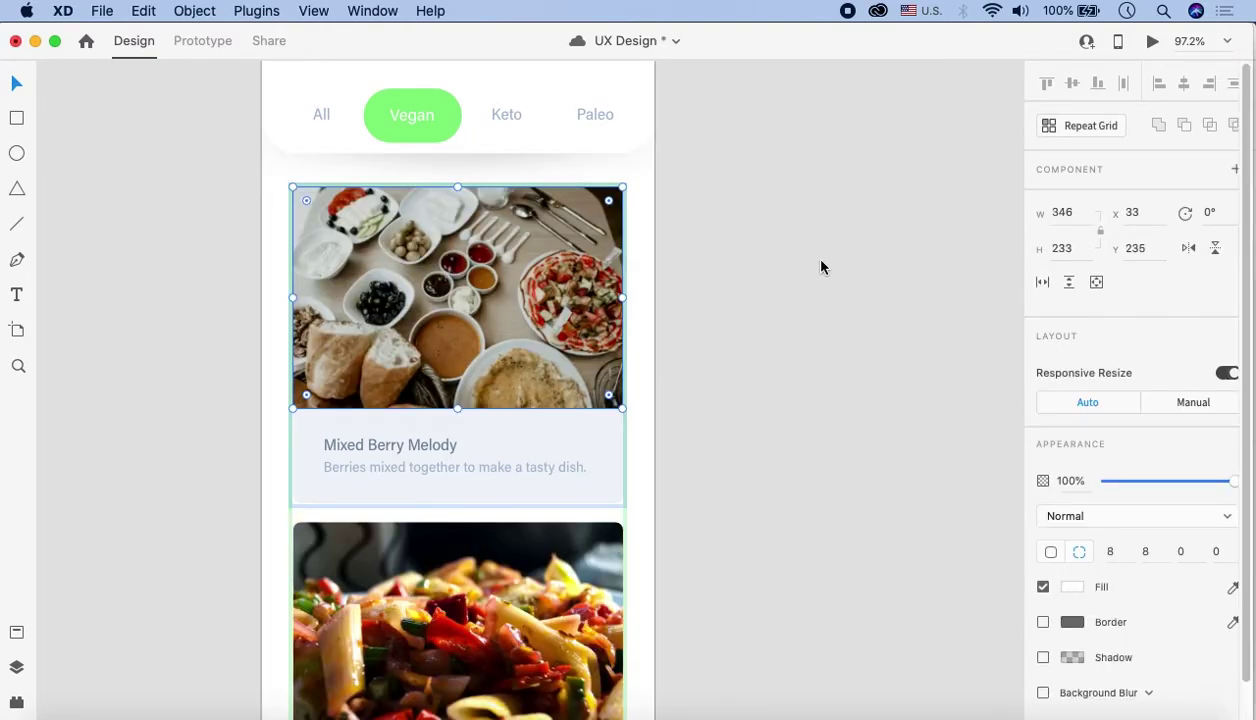
pyautogui.click(767, 256)
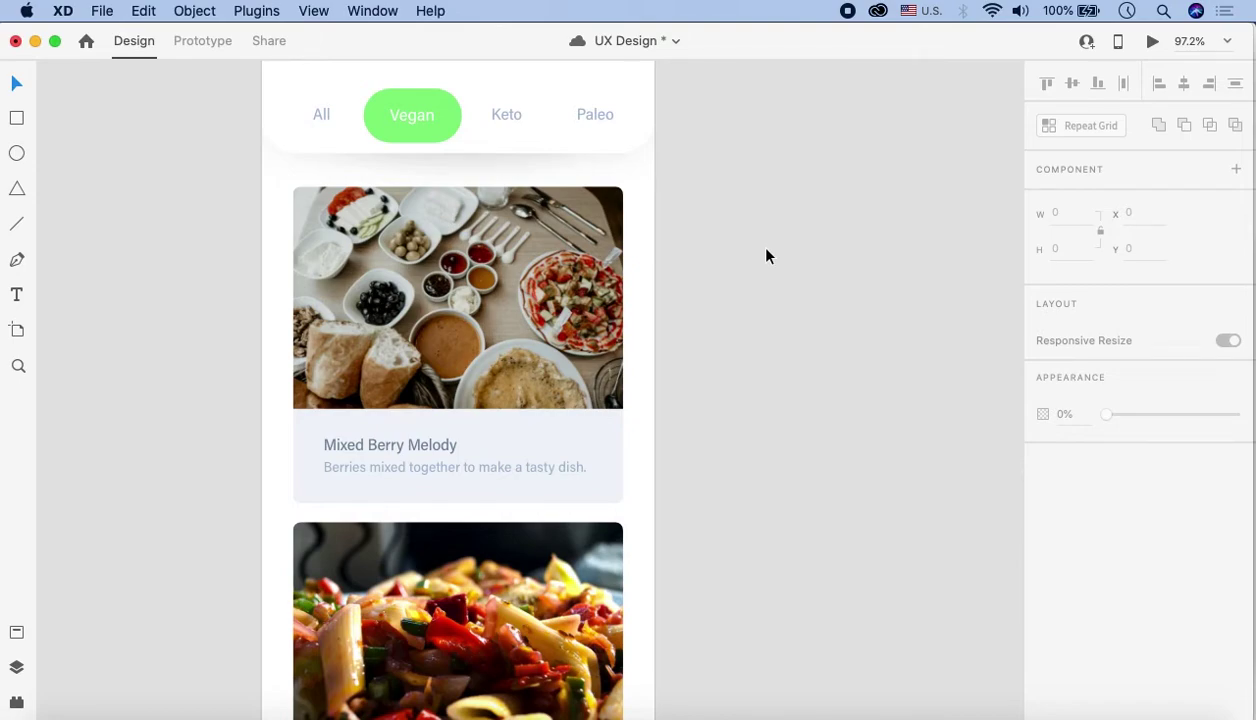
# Review the photos across all the repeated recipe cards down to the artboard's end
pyautogui.scroll(-3, 767, 256)
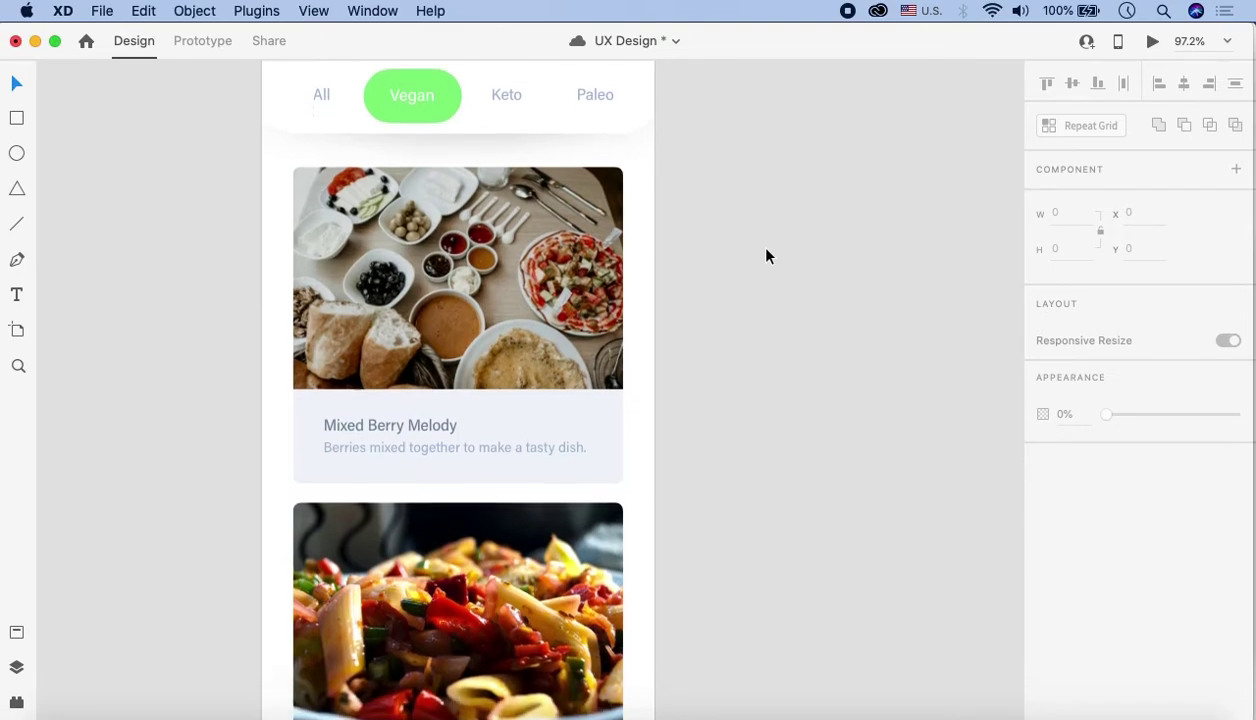
pyautogui.scroll(1, 767, 256)
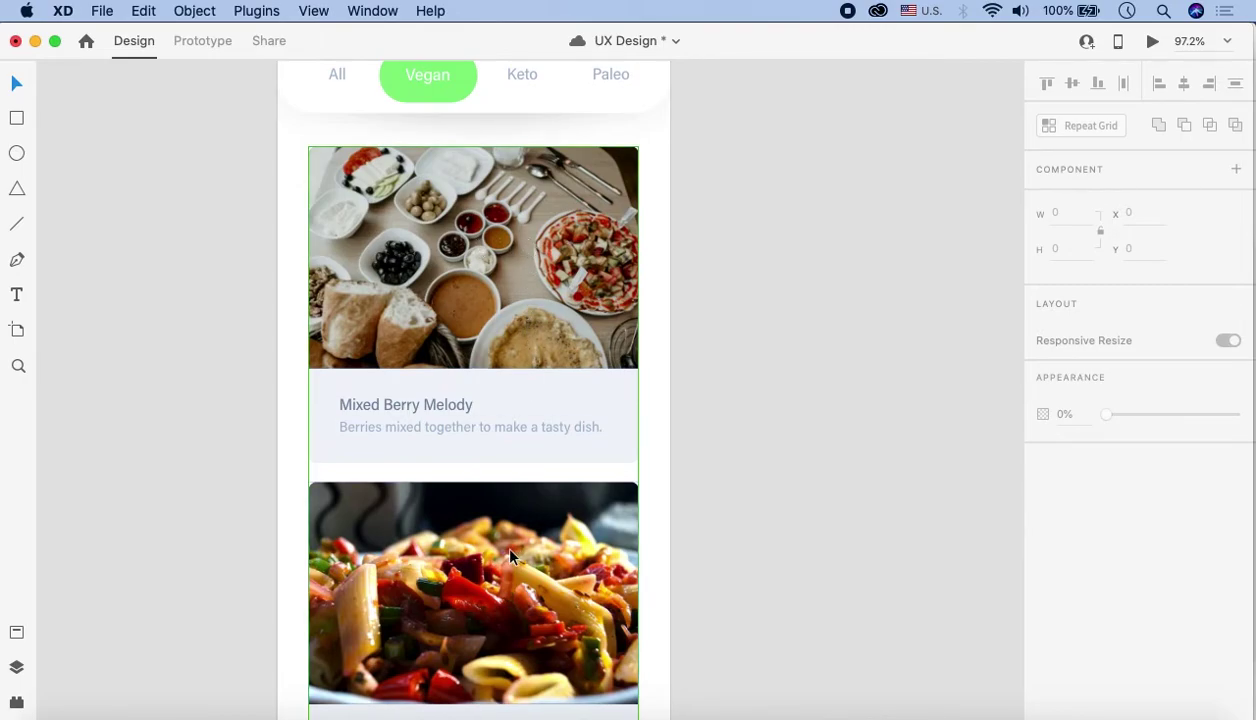
pyautogui.scroll(-10, 510, 557)
pyautogui.scroll(-5, 510, 557)
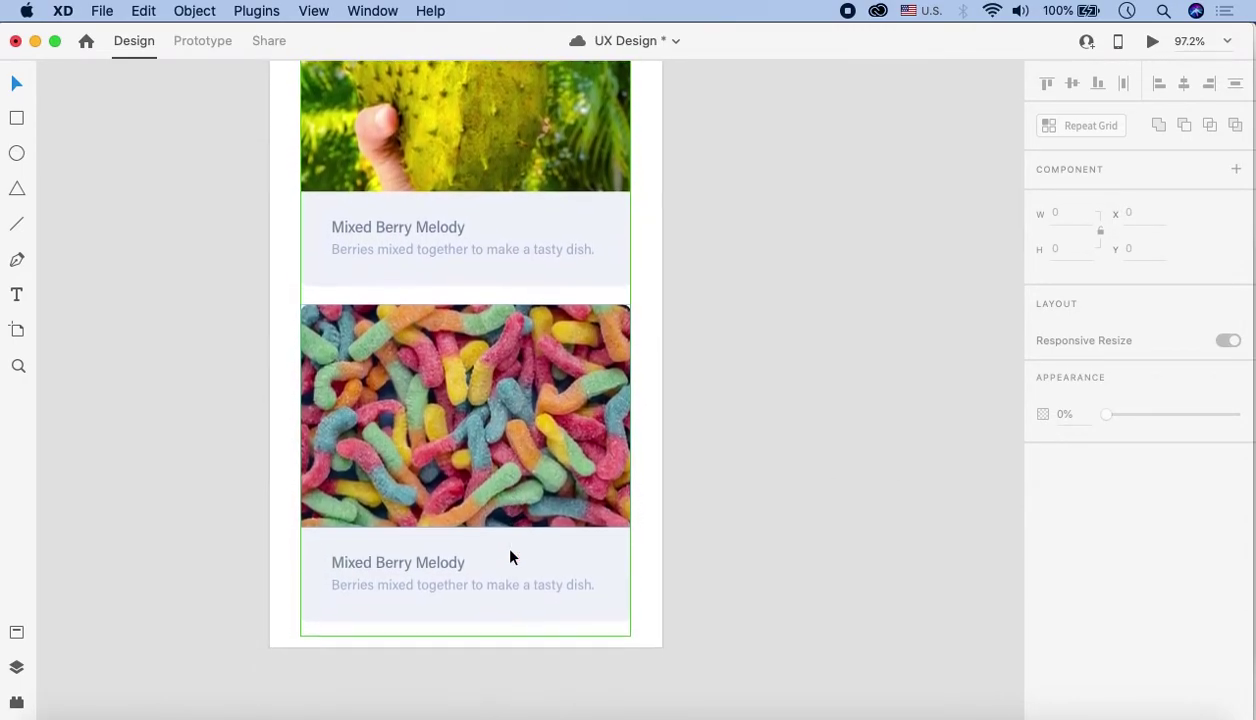
pyautogui.scroll(-3, 510, 557)
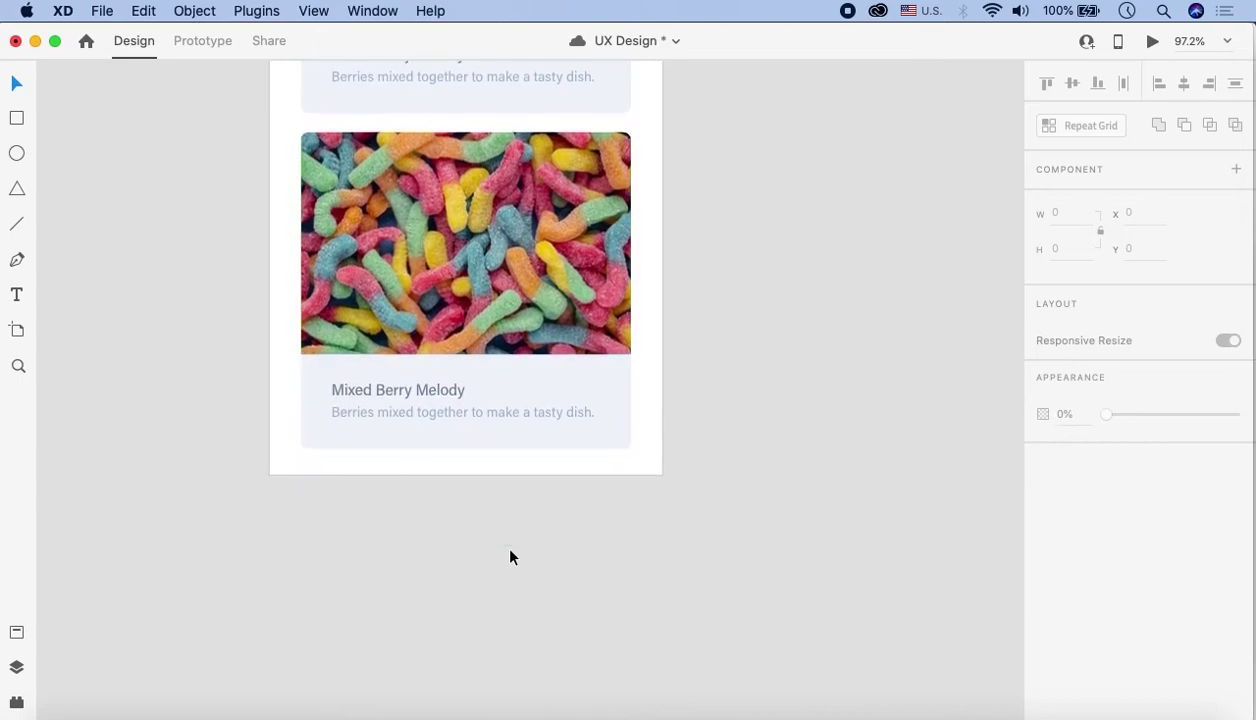
pyautogui.scroll(9, 510, 557)
pyautogui.scroll(9, 510, 557)
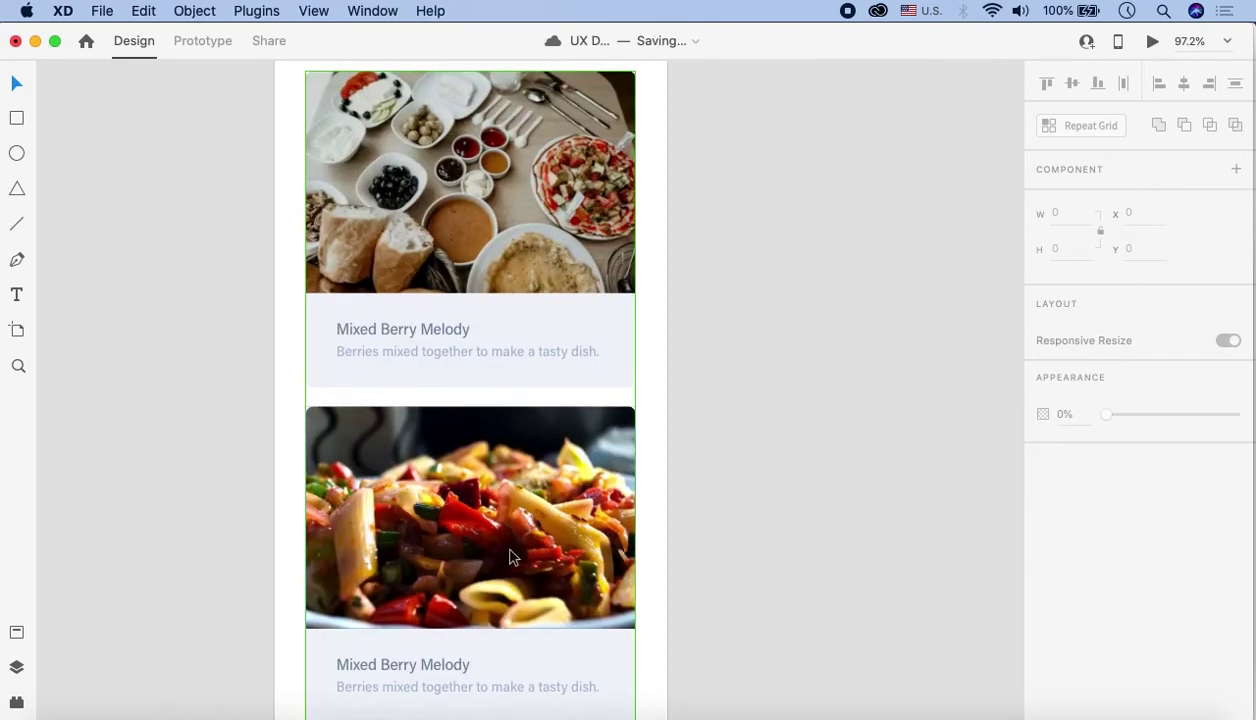
pyautogui.scroll(-6, 502, 187)
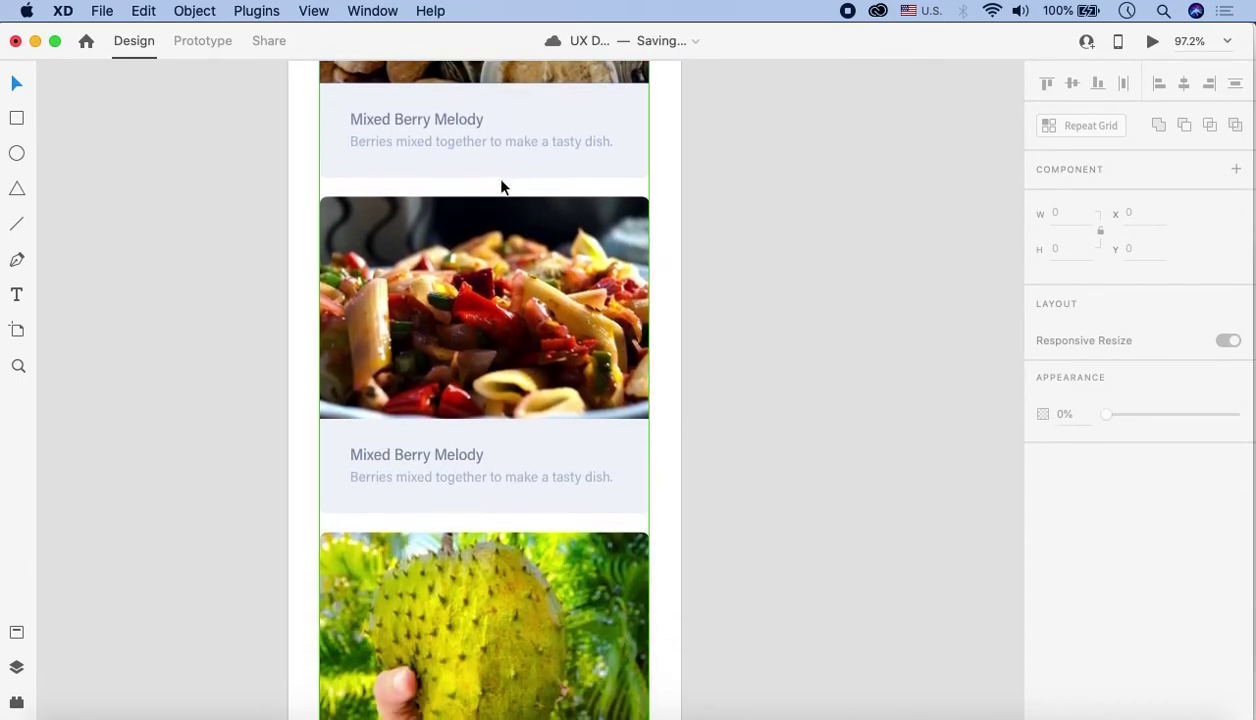
# Extend the recipe cards' repeat grid downward to a height of about 1754, adding another card
pyautogui.scroll(-10, 724, 428)
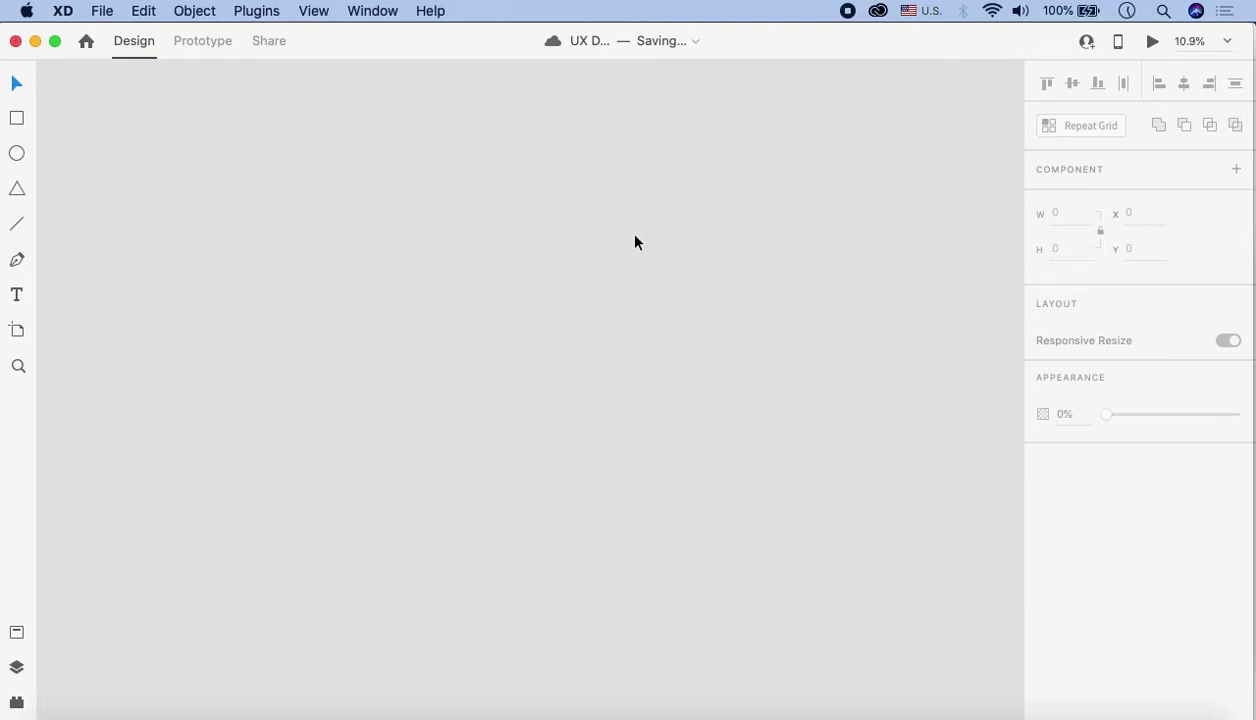
pyautogui.scroll(8, 500, 420)
pyautogui.click(519, 300)
pyautogui.moveTo(519, 300); pyautogui.dragTo(521, 529)
pyautogui.scroll(5, 606, 371)
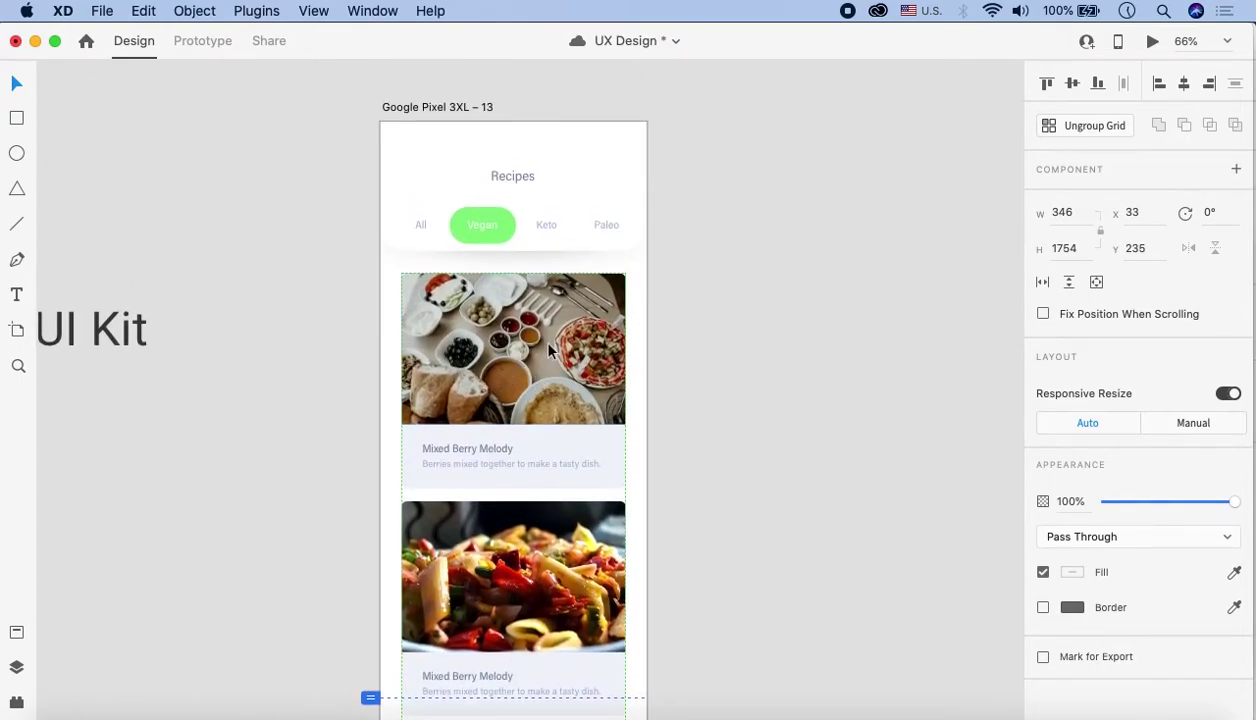
# Check the photo sequence on the cards of the extended repeat grid
pyautogui.scroll(-10, 600, 330)
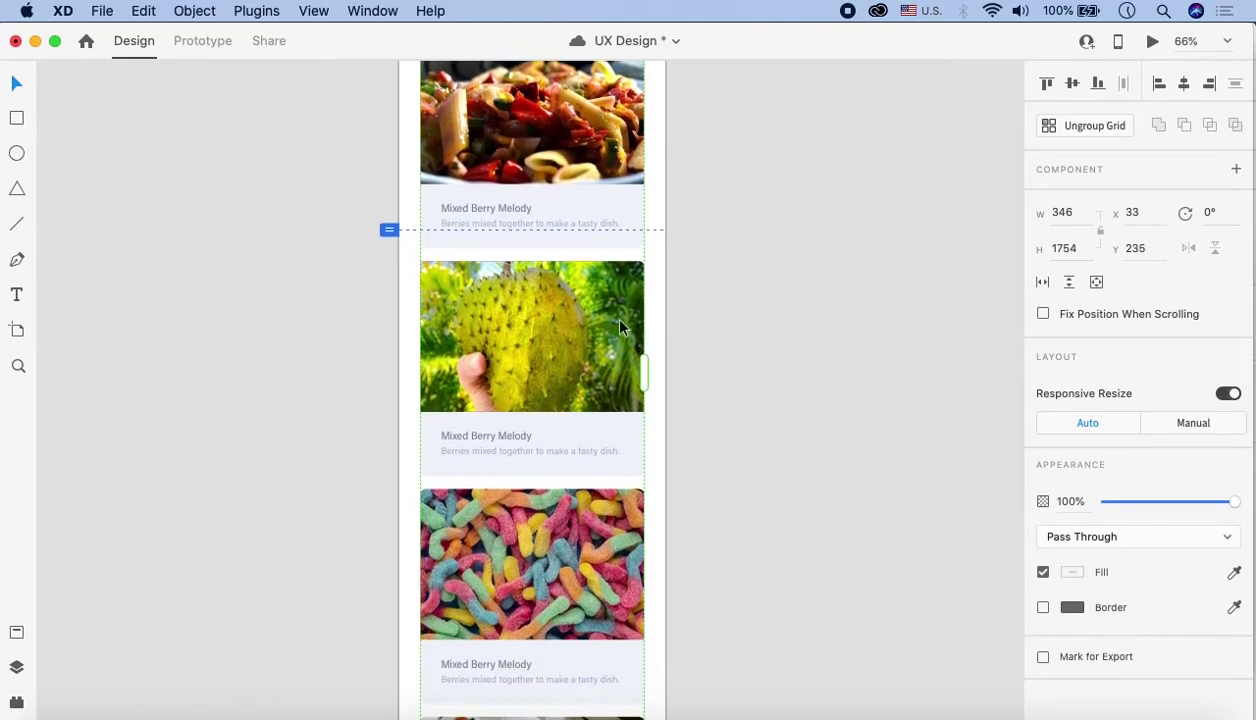
pyautogui.scroll(-5, 620, 326)
pyautogui.scroll(10, 630, 293)
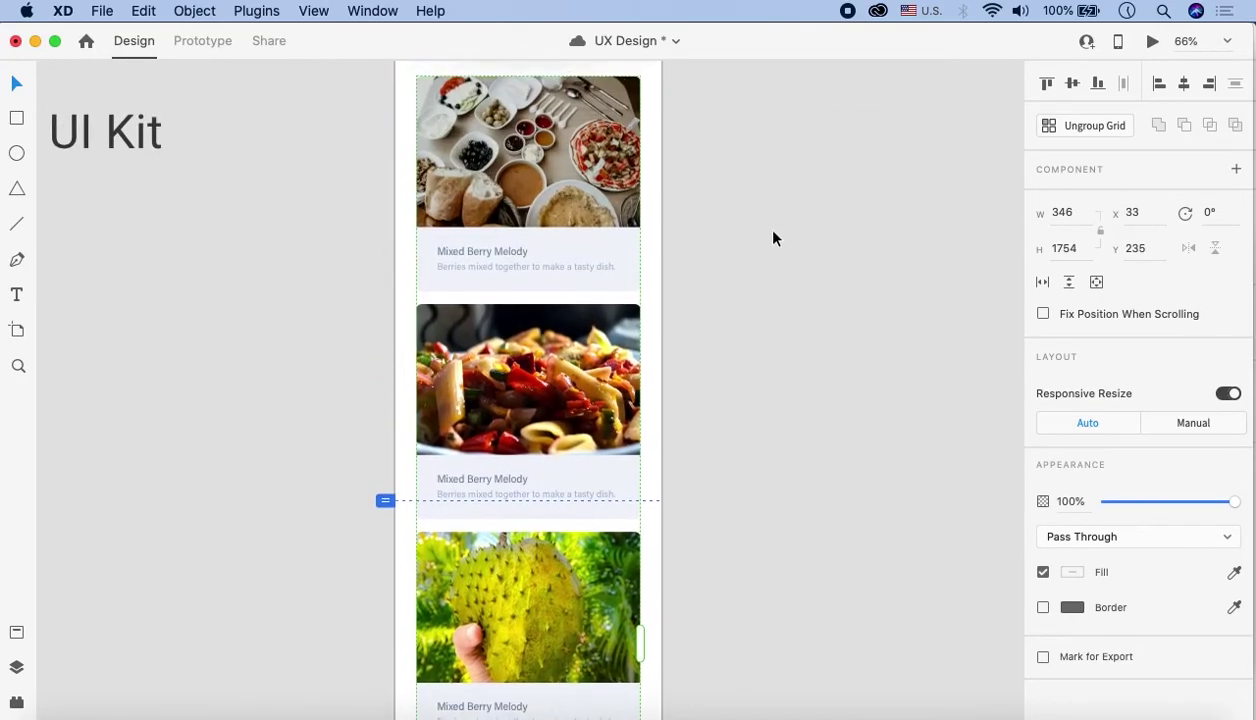
pyautogui.click(773, 238)
pyautogui.scroll(3, 772, 238)
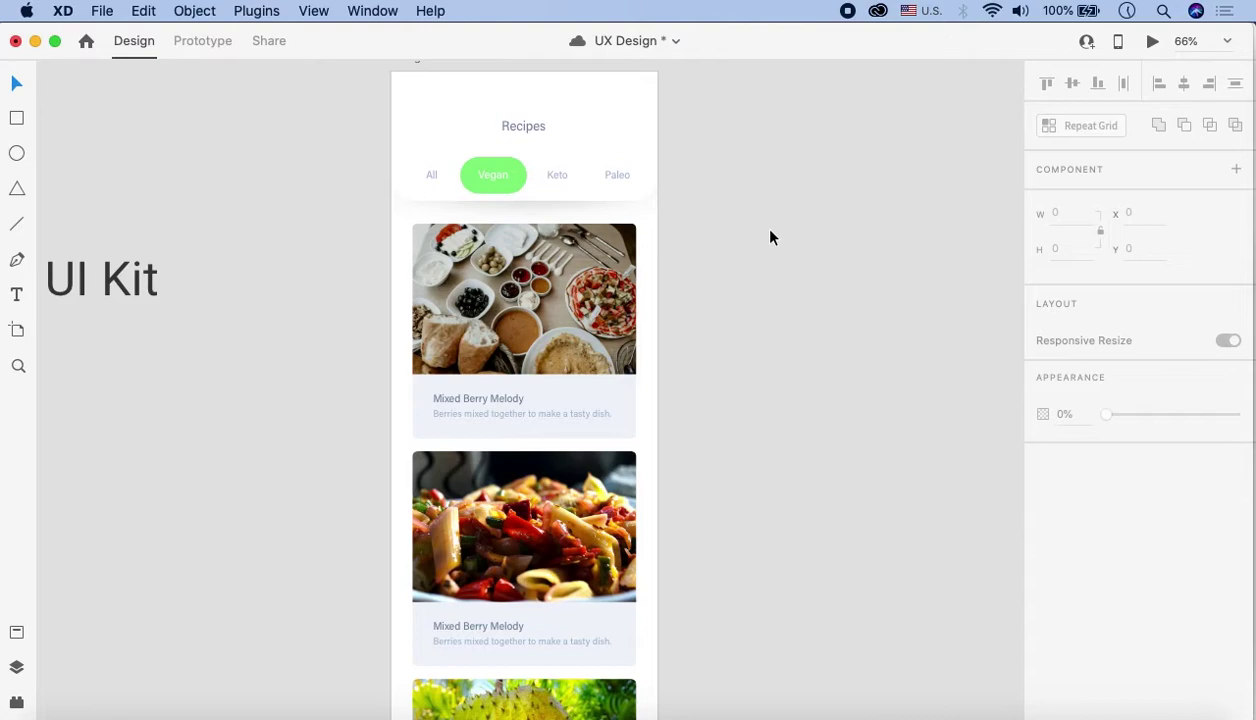
pyautogui.scroll(-1, 604, 286)
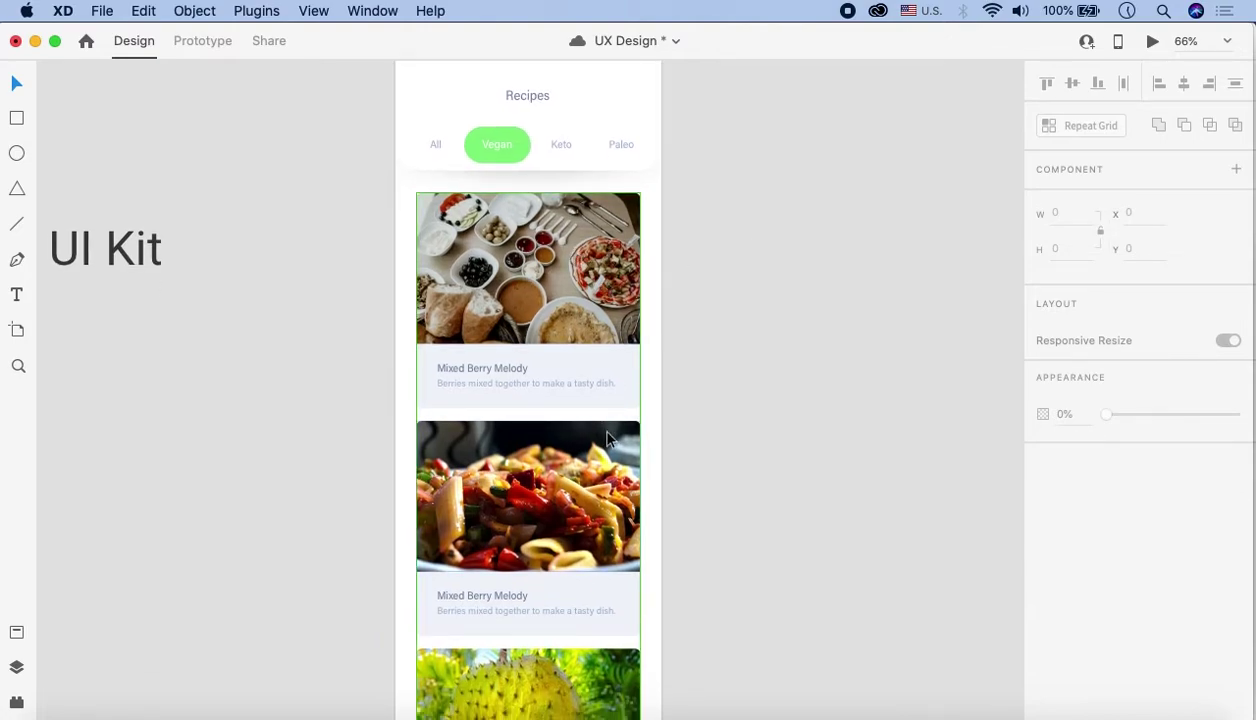
pyautogui.scroll(-1, 606, 437)
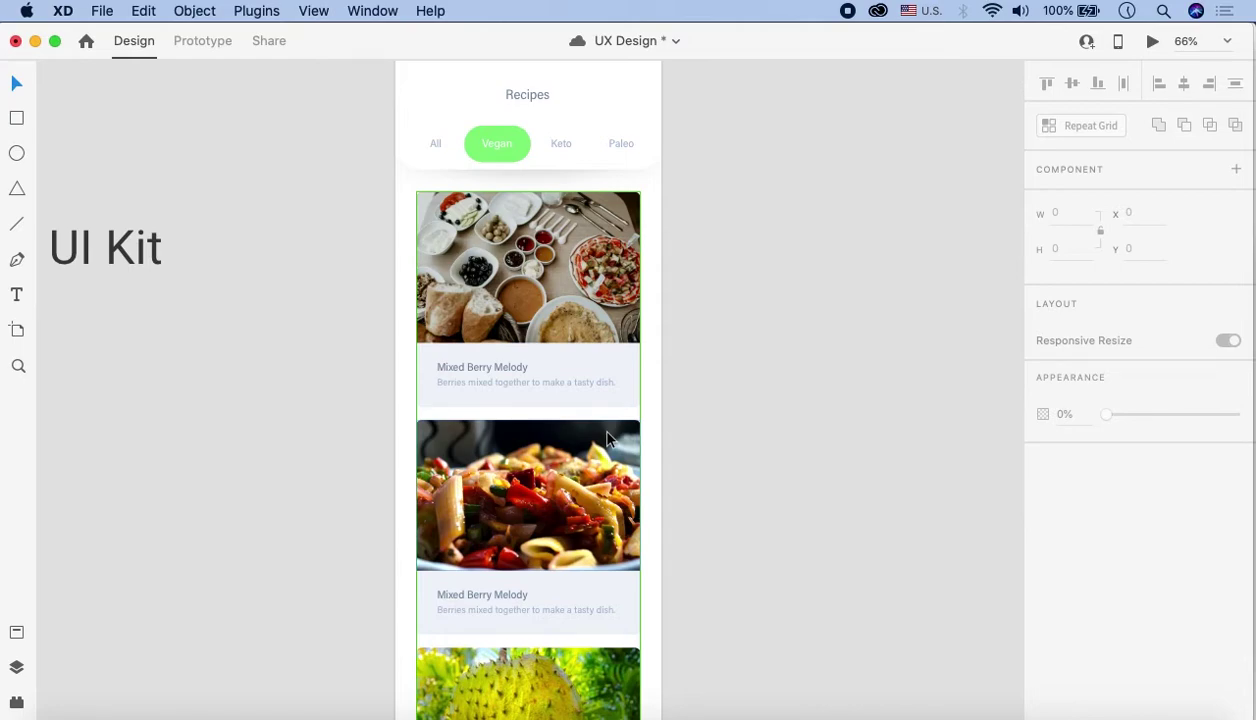
# Tighten the vertical spacing between the repeated recipe cards, reducing the grid's height to about 1722
pyautogui.scroll(5, 606, 437)
pyautogui.click(512, 352)
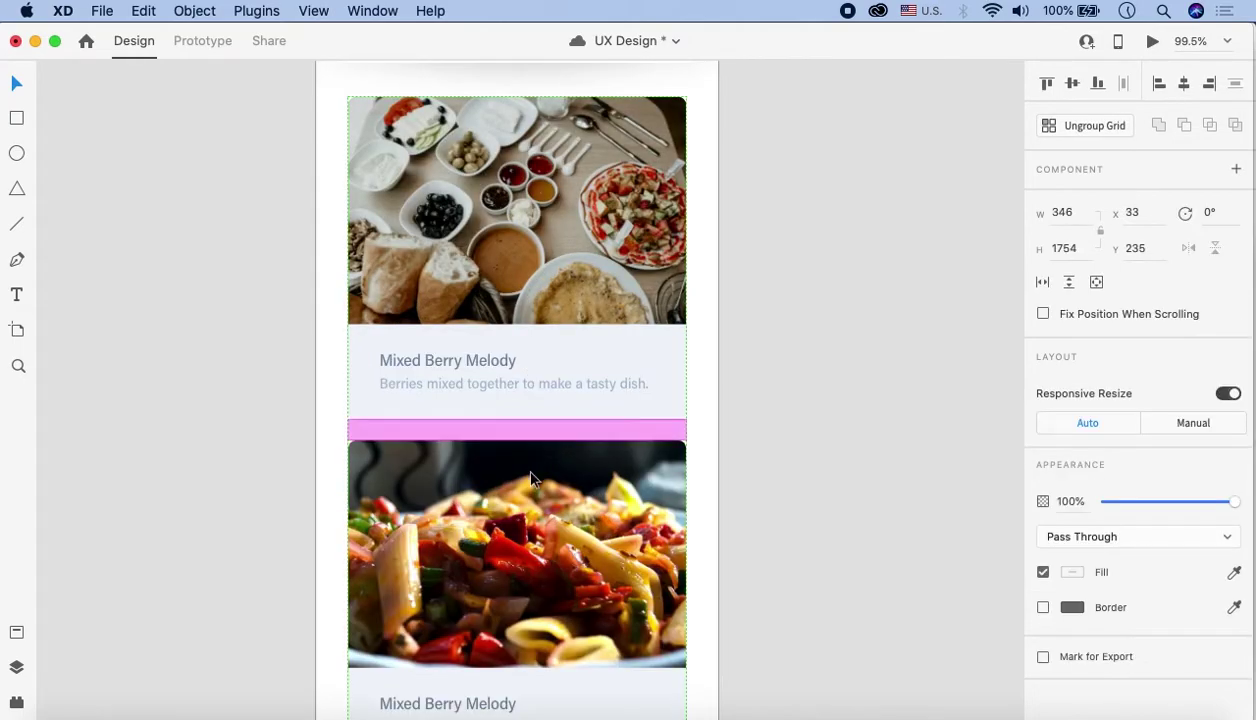
pyautogui.moveTo(538, 429); pyautogui.dragTo(527, 358)
pyautogui.scroll(-5, 538, 426)
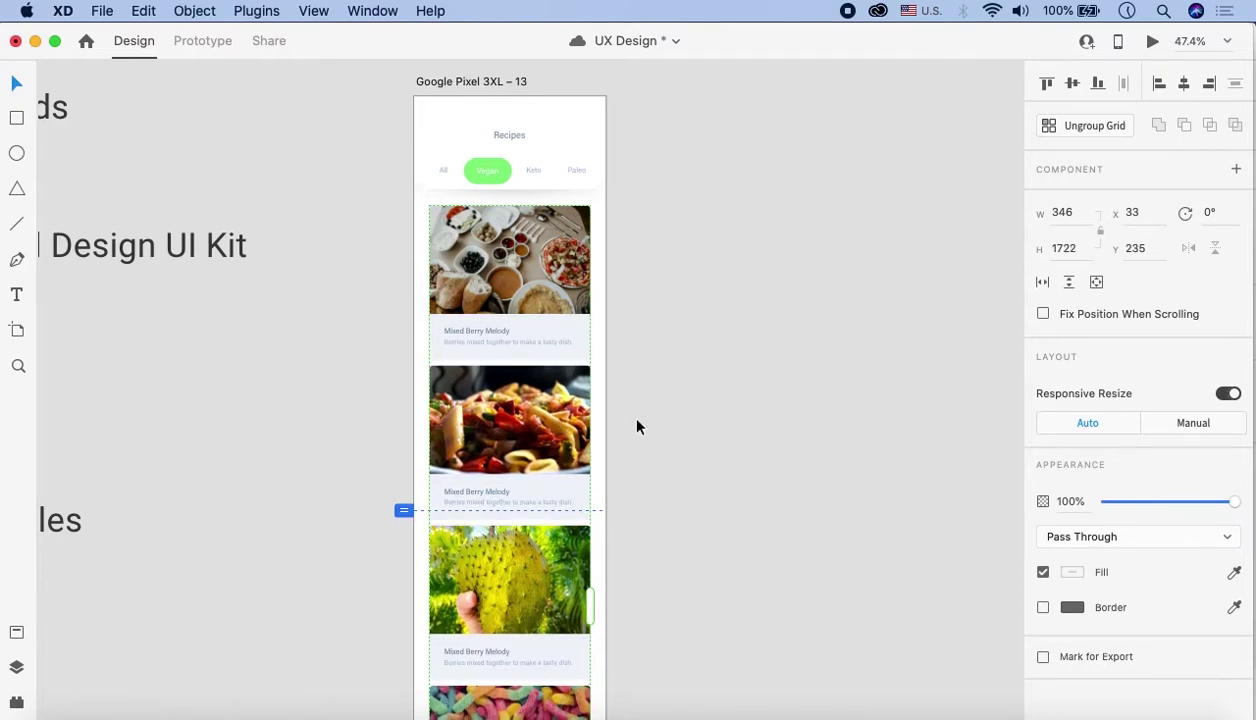
pyautogui.click(703, 417)
# Save the document with the first recipe card enlarged in view
pyautogui.scroll(3, 565, 255)
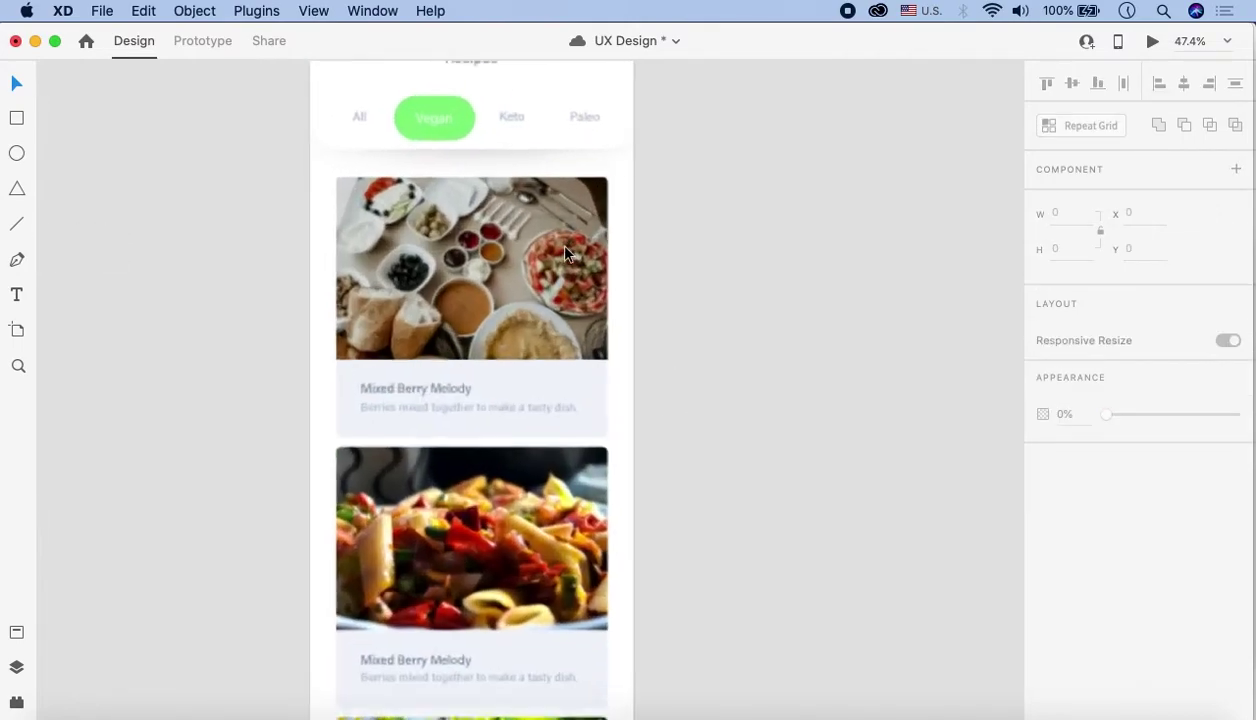
pyautogui.scroll(5, 565, 255)
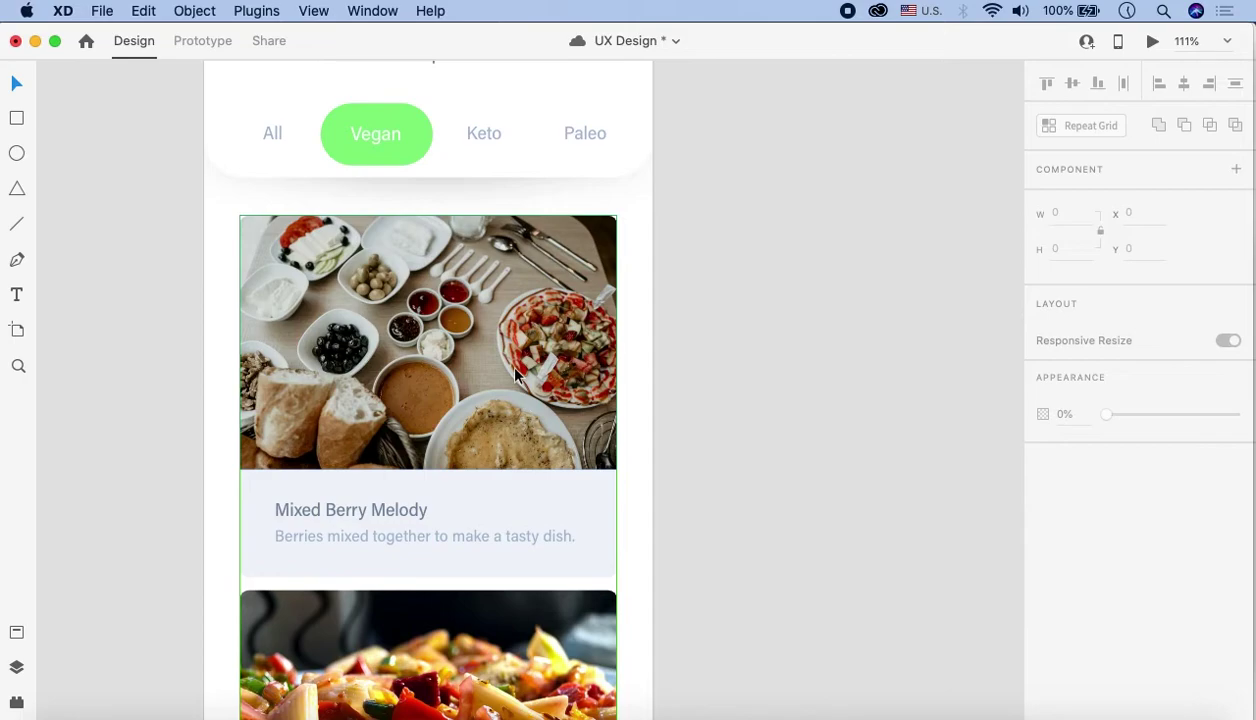
pyautogui.press('super+s')
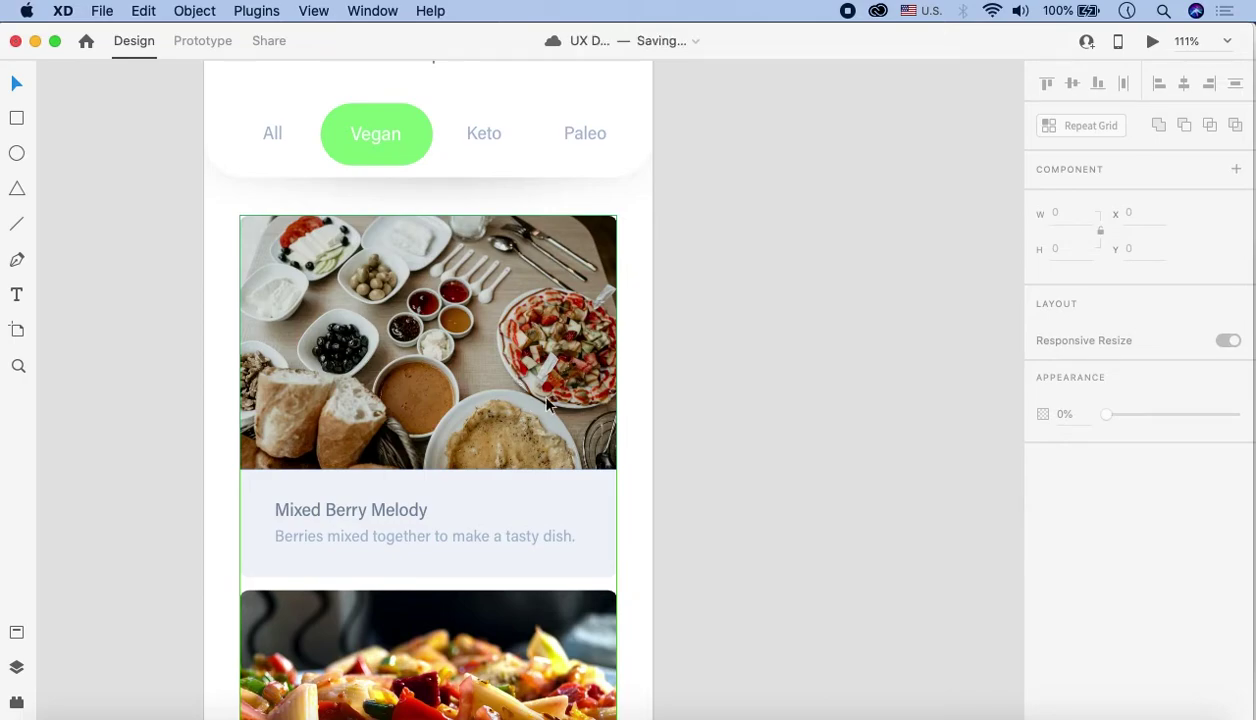
# Switch to Chrome, search for "notepad online" in a new tab and open the RapidTables Notepad
pyautogui.click(380, 716)
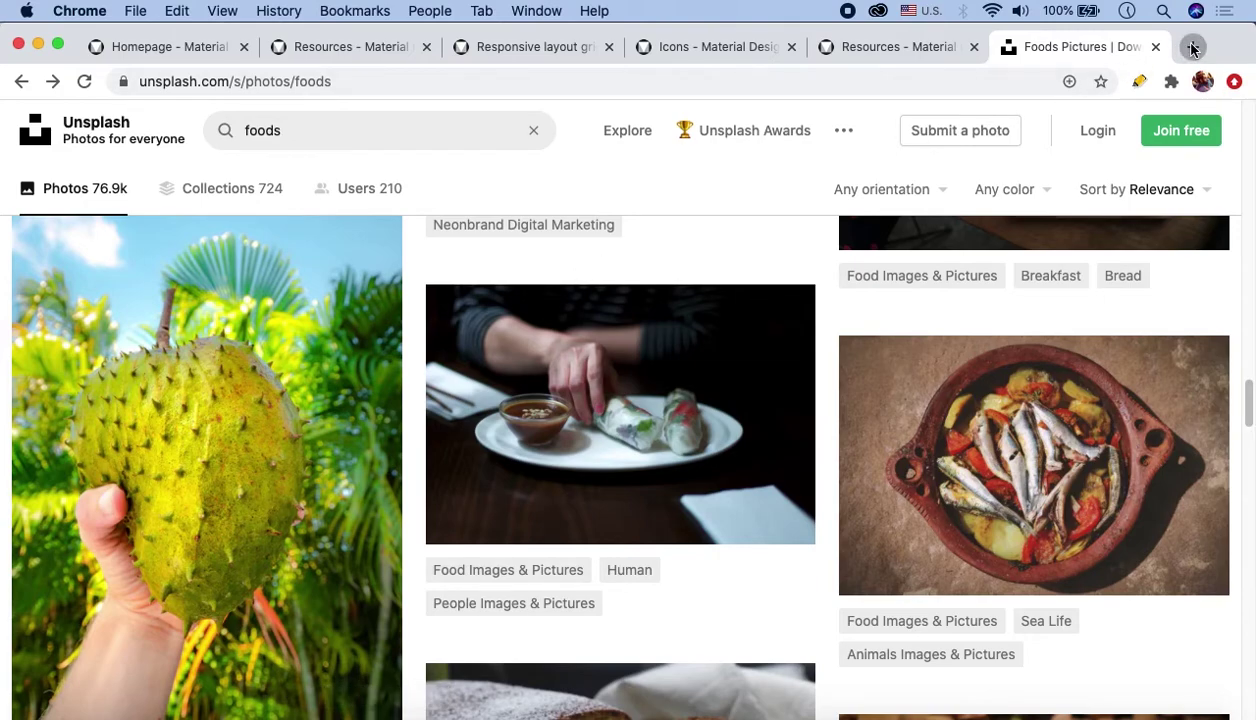
pyautogui.click(1192, 47)
pyautogui.write('notepad')
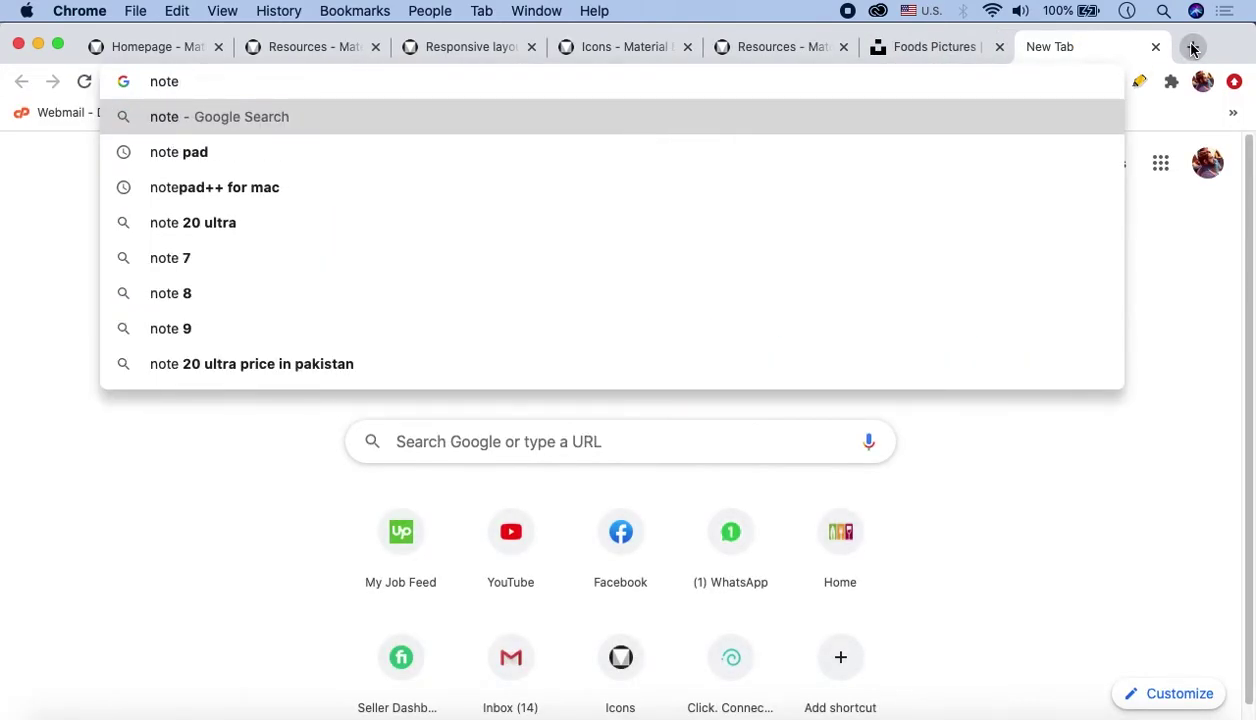
pyautogui.press('Down')
pyautogui.press('Down')
pyautogui.press('Down')
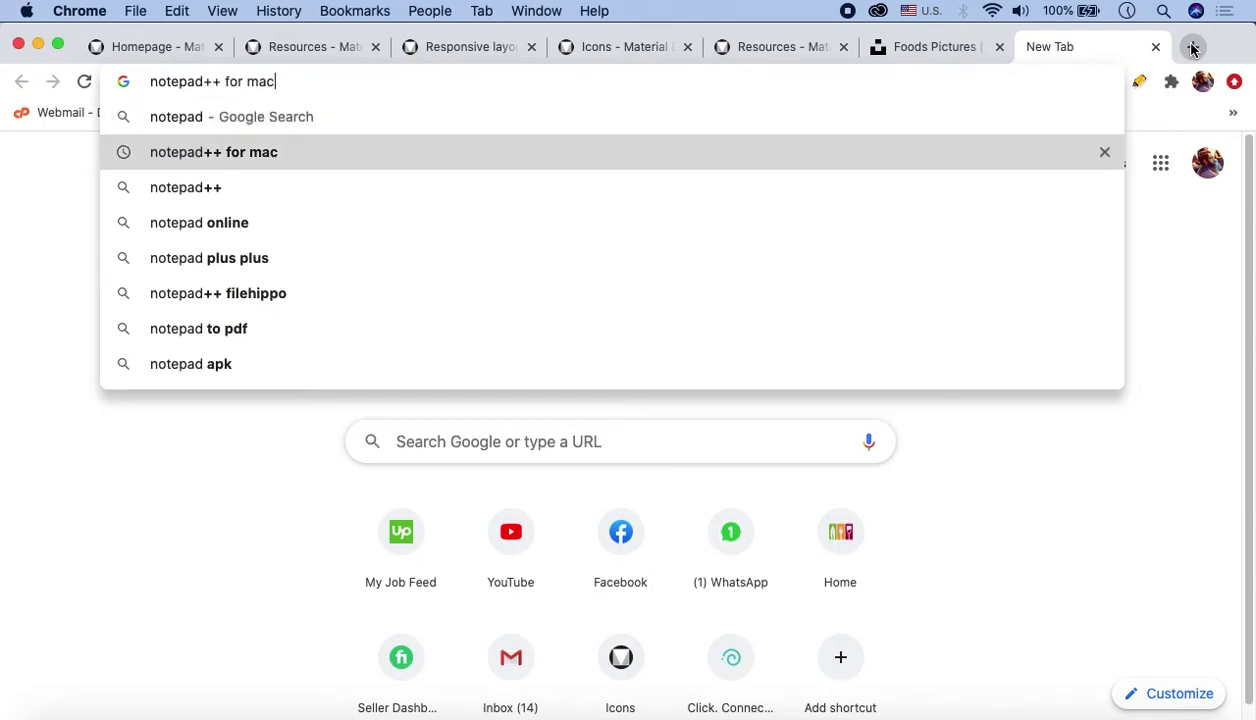
pyautogui.press('Return')
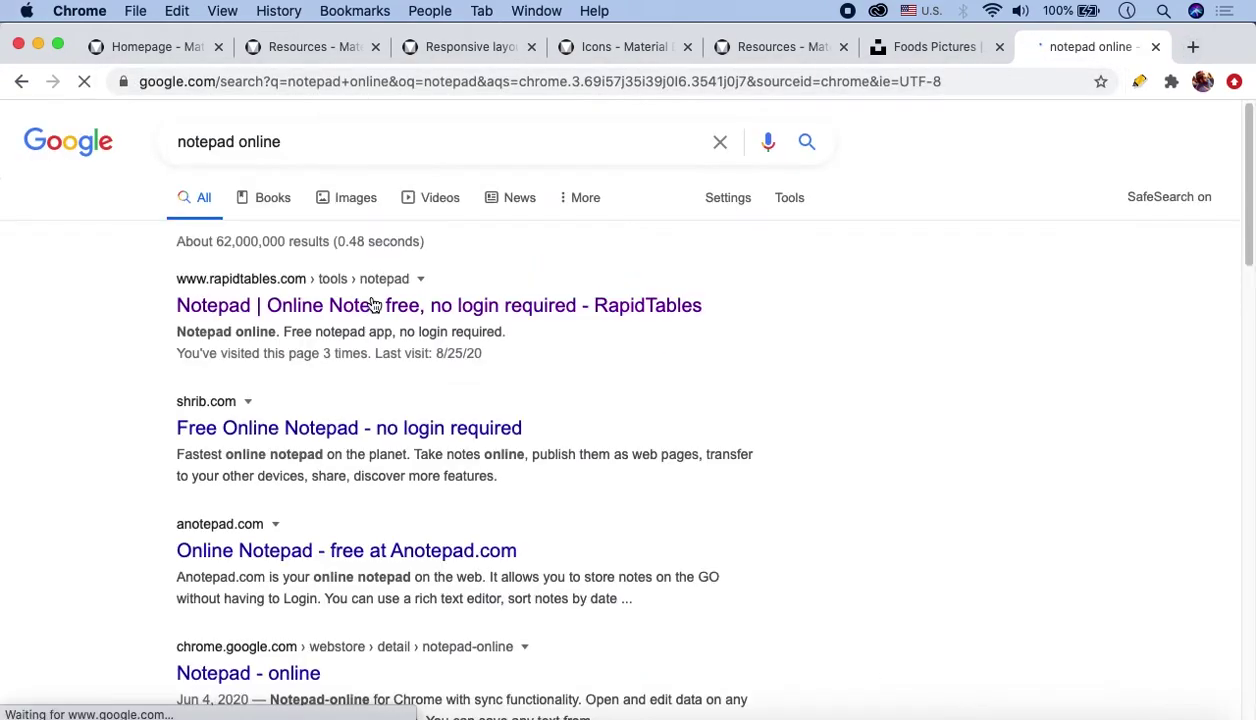
pyautogui.click(395, 319)
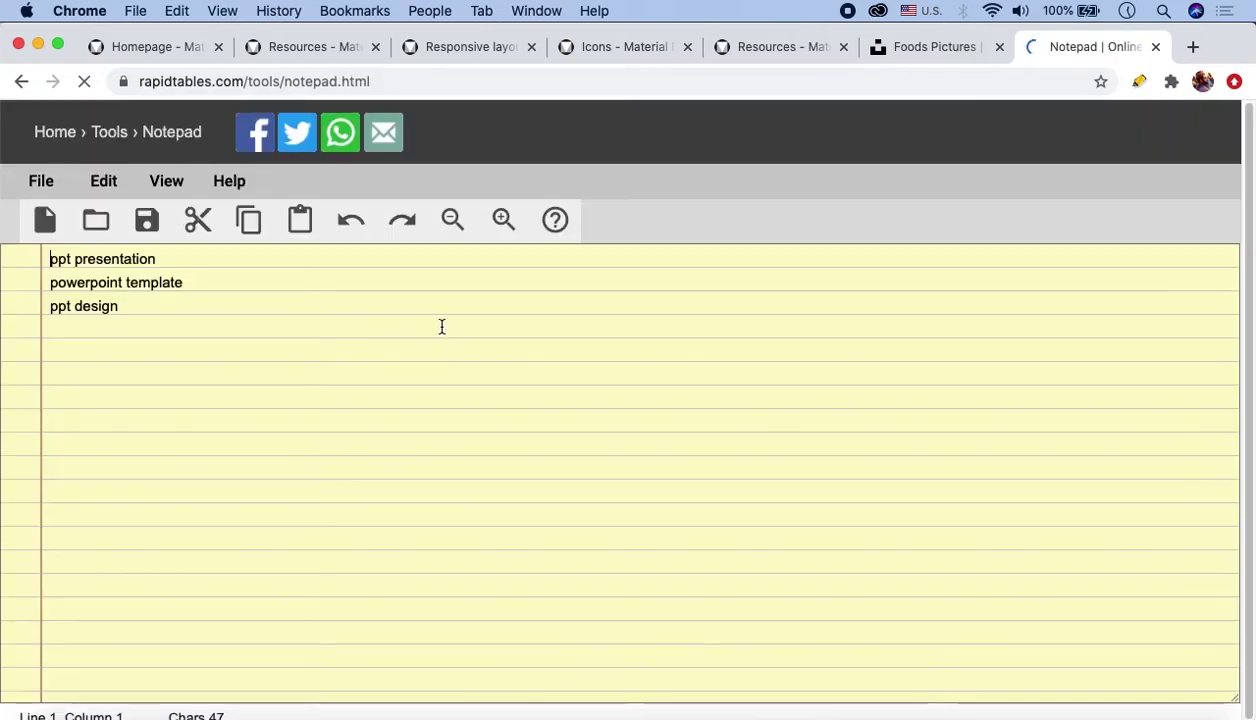
# Replace the notepad's existing text with three lines: Fruits, Vegetables and Juices
pyautogui.doubleClick(100, 306)
pyautogui.moveTo(67, 282); pyautogui.dragTo(52, 259)
pyautogui.press('BackSpace')
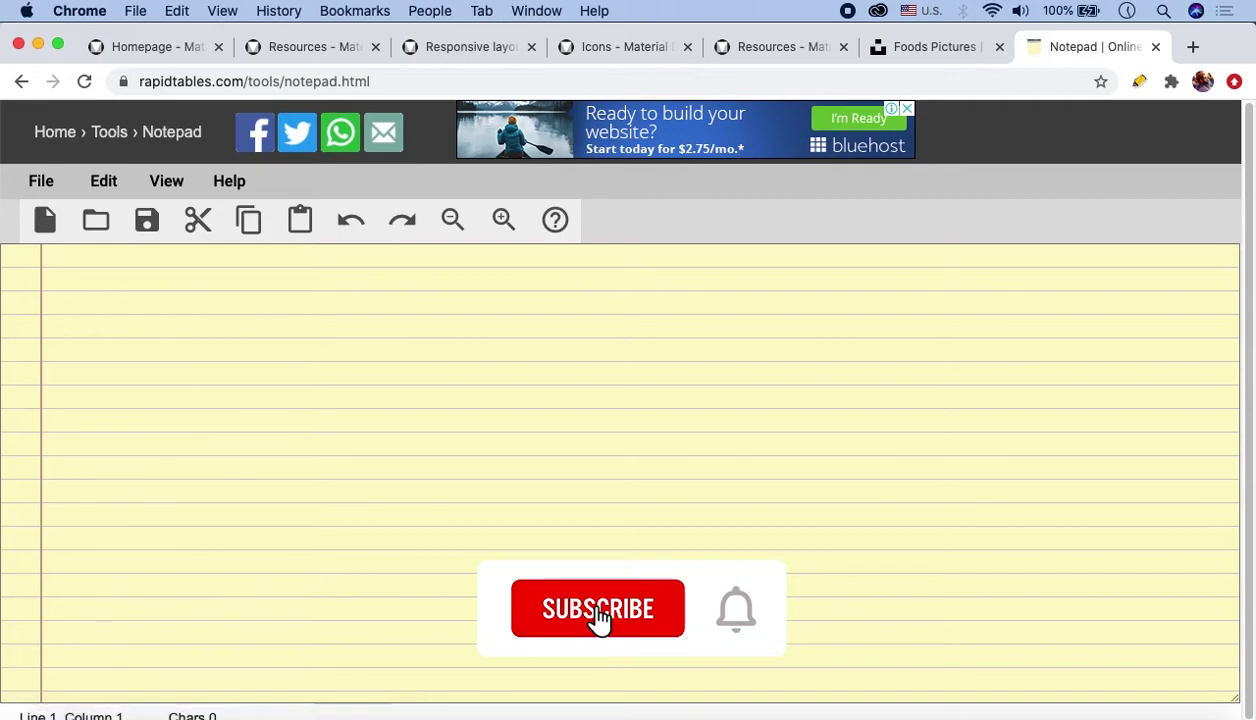
pyautogui.write('Fruits ')
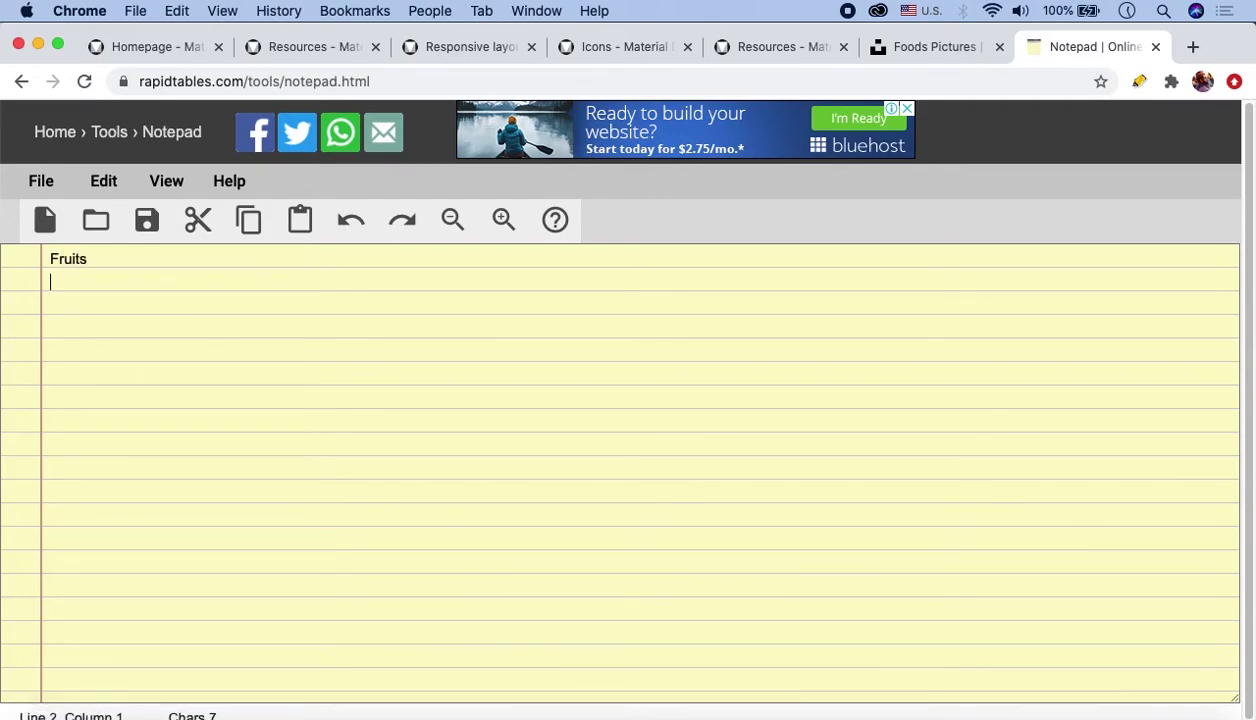
pyautogui.write('Vegetables')
pyautogui.press('Return')
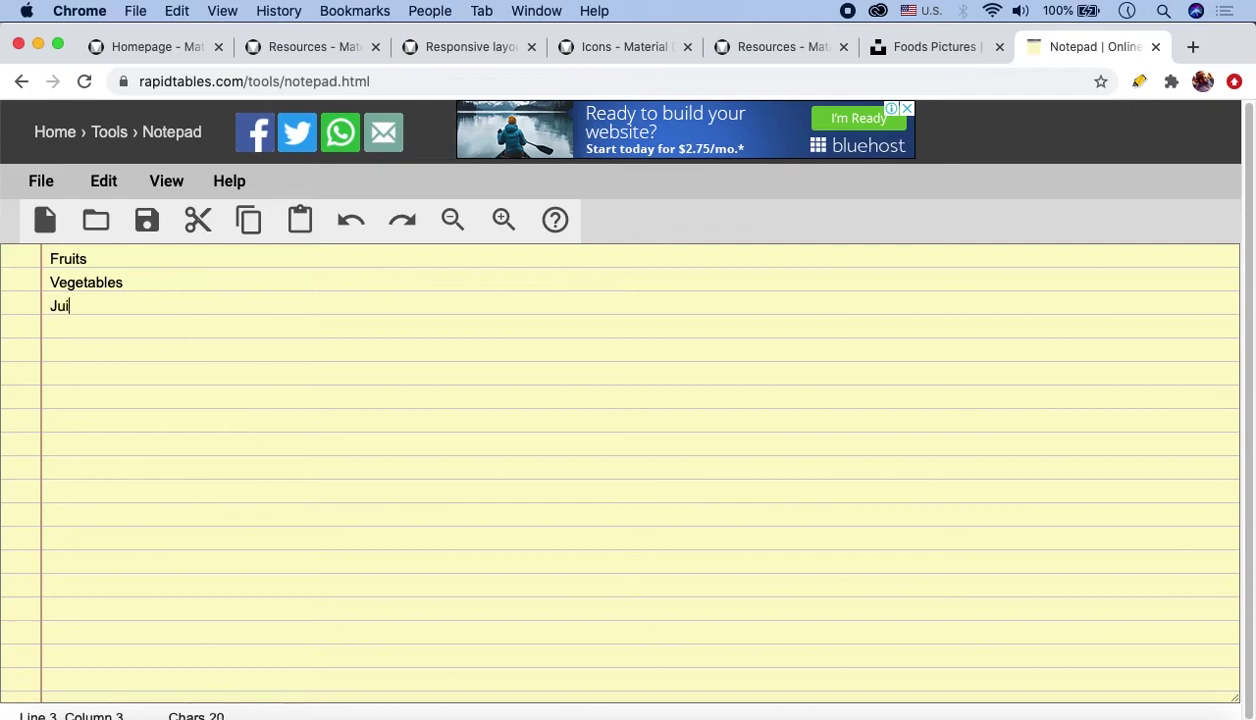
pyautogui.write('Juices')
pyautogui.press('Return')
# Copy the three heading lines and paste them below to form a six-line list
pyautogui.moveTo(93, 305); pyautogui.dragTo(48, 256)
pyautogui.press('super+c')
pyautogui.click(83, 328)
pyautogui.press('super+v')
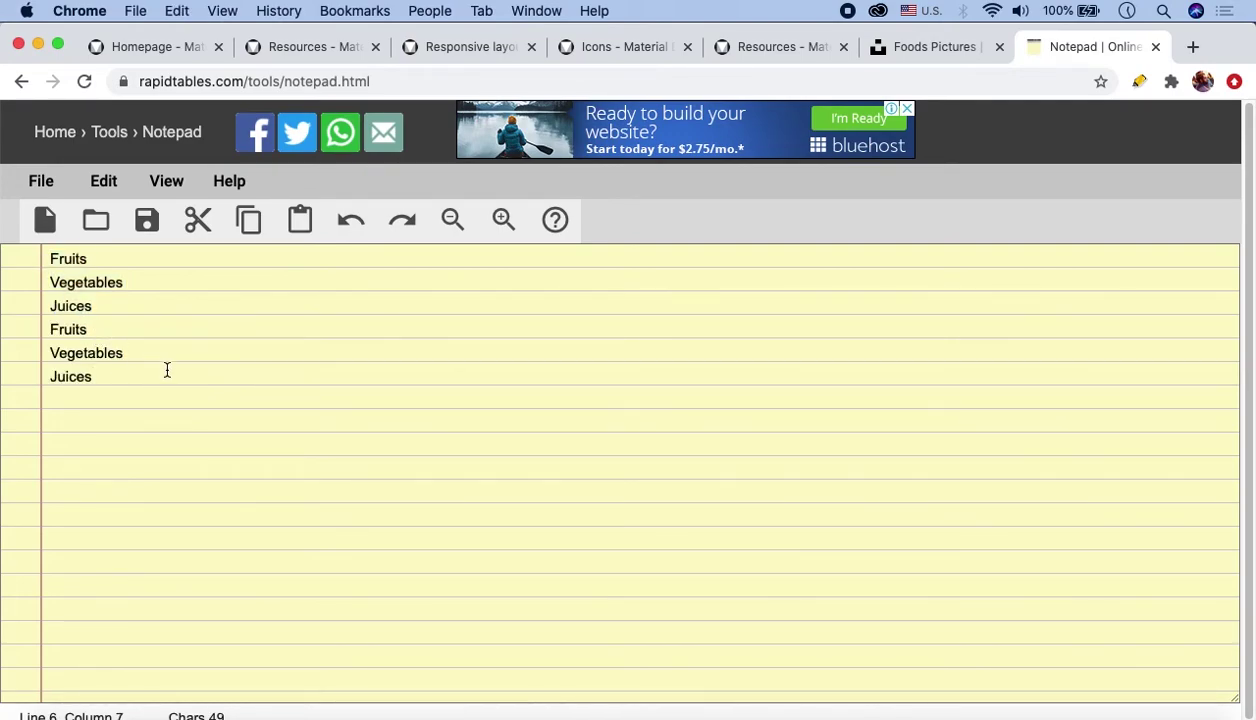
# Save the list as the text file "Article Headings" in the Images folder
pyautogui.click(30, 181)
pyautogui.click(28, 183)
pyautogui.click(28, 183)
pyautogui.click(84, 320)
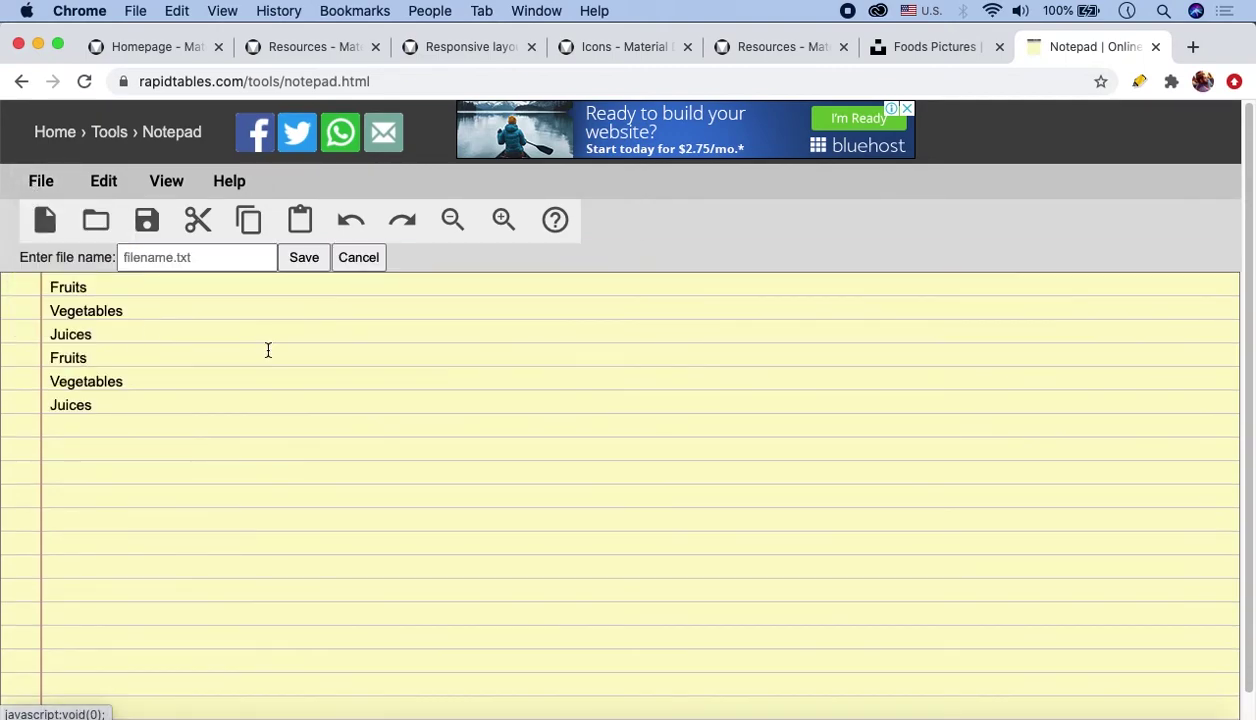
pyautogui.click(230, 258)
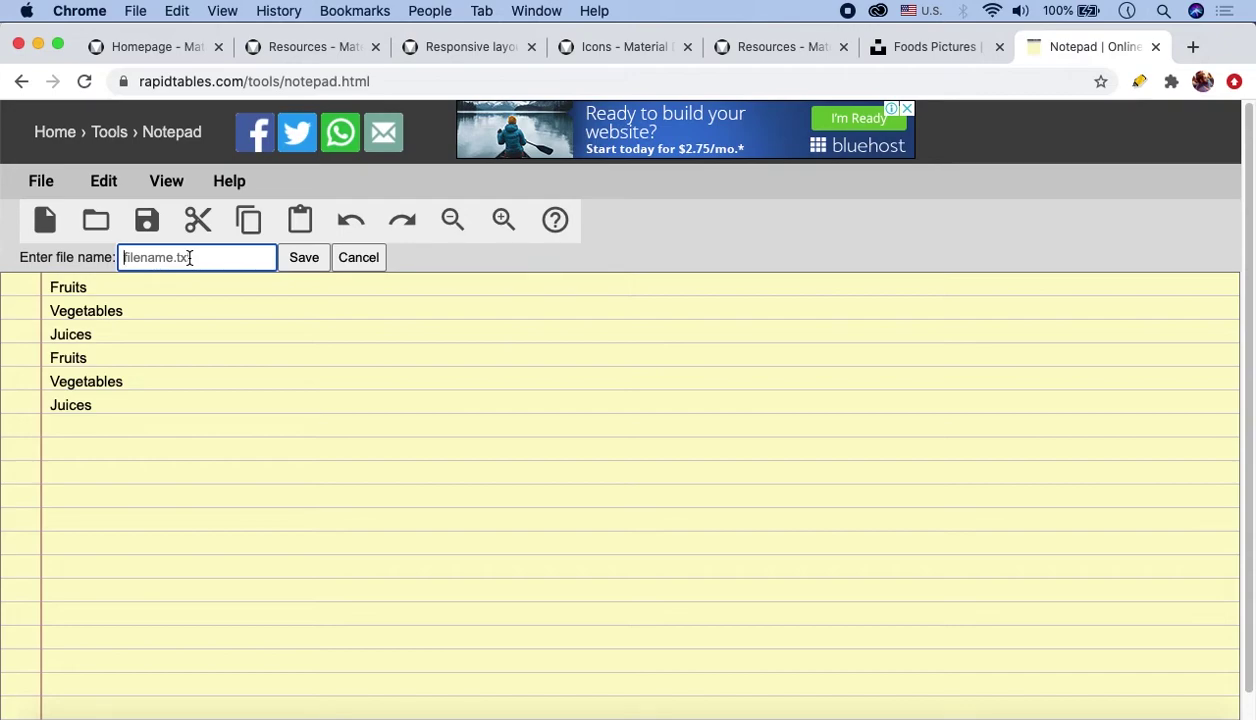
pyautogui.write('Article Headings')
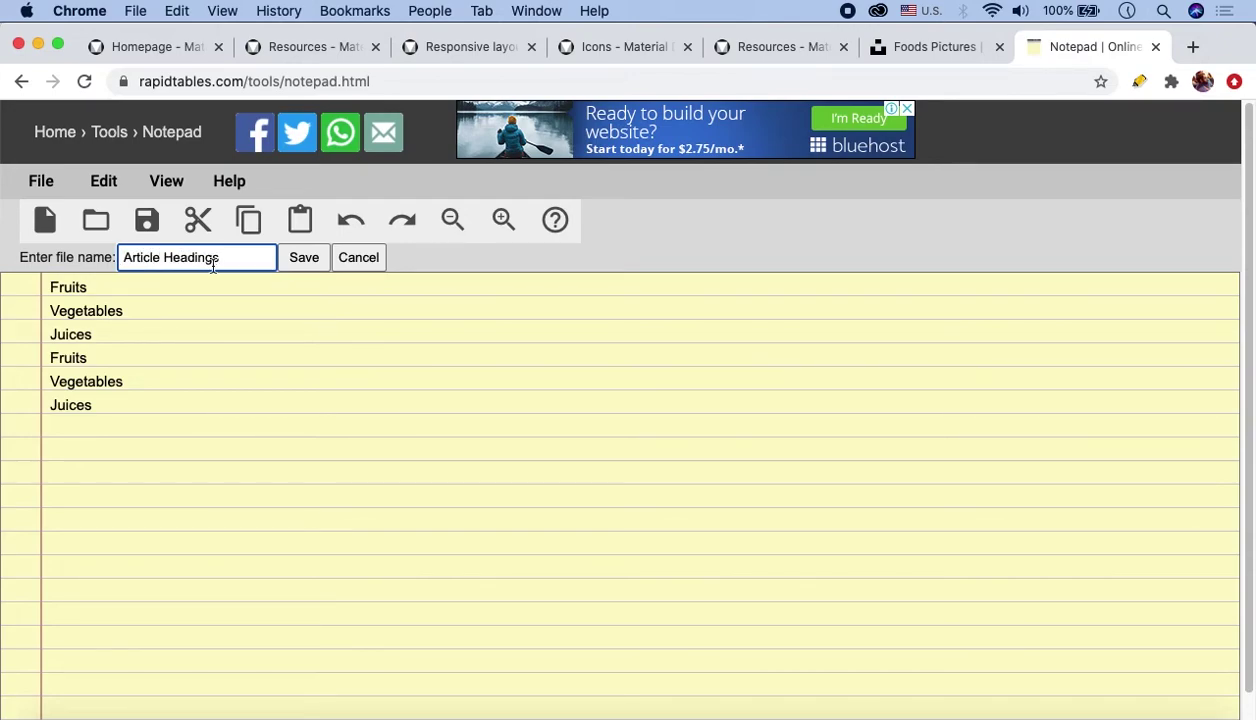
pyautogui.click(290, 258)
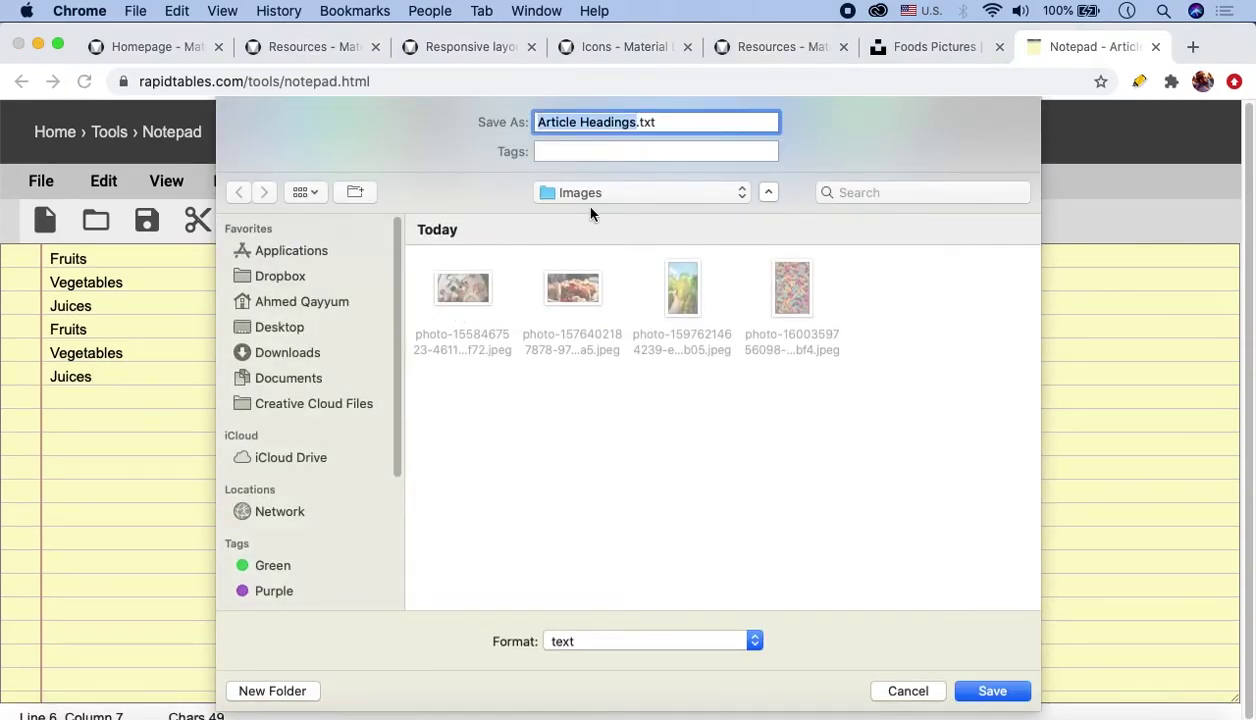
pyautogui.click(984, 692)
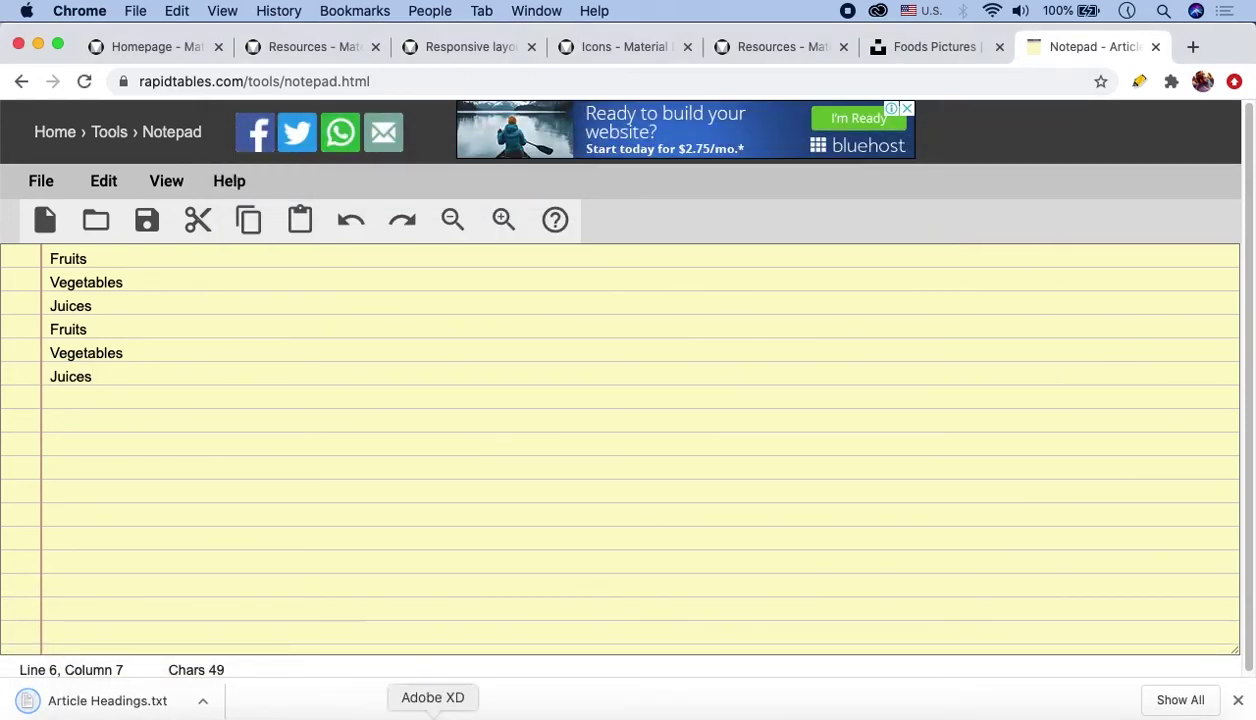
# Switch to Adobe XD and bring up the Finder's Images folder over it, keeping the first card's title uncovered
pyautogui.click(426, 712)
pyautogui.click(62, 712)
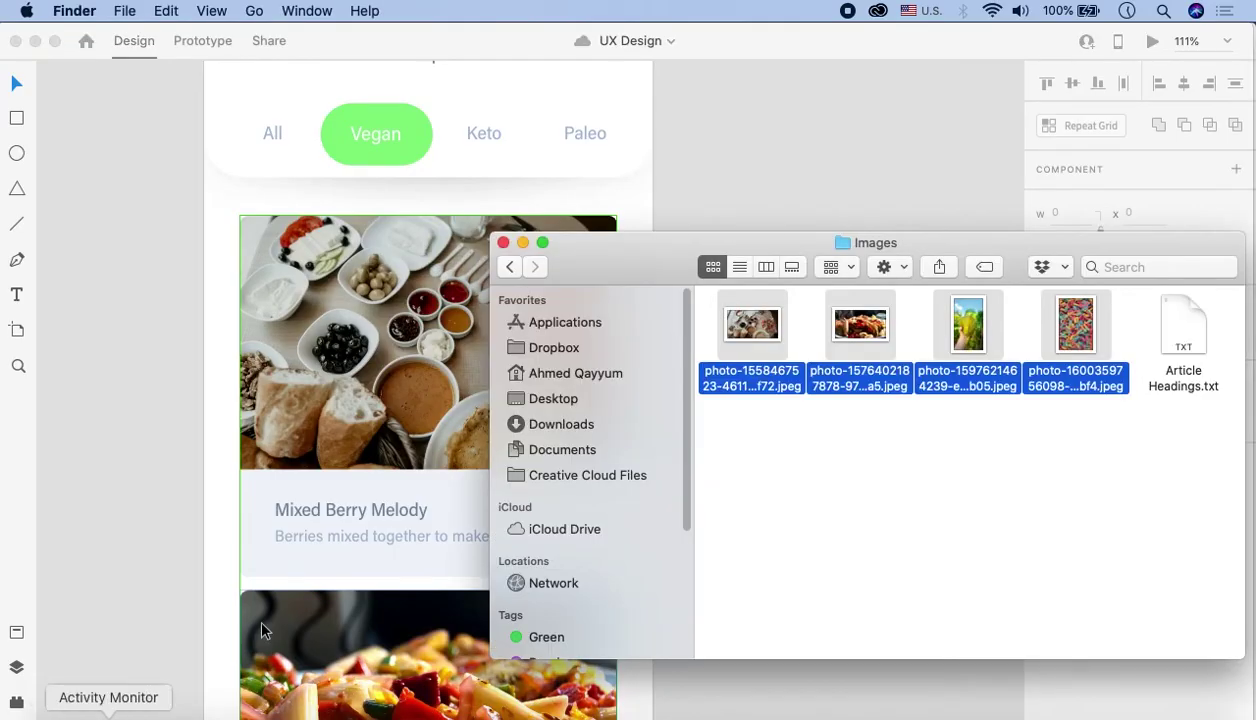
pyautogui.click(958, 452)
pyautogui.moveTo(967, 240); pyautogui.dragTo(734, 346)
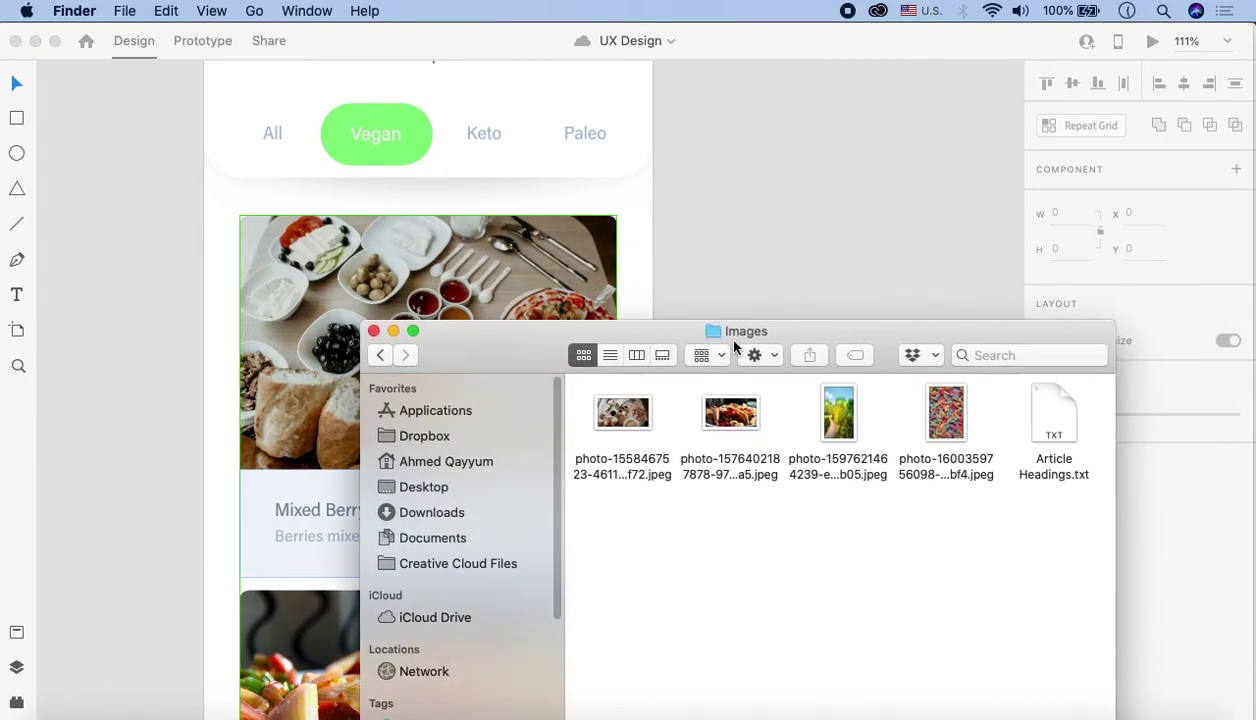
pyautogui.moveTo(889, 334); pyautogui.dragTo(973, 49)
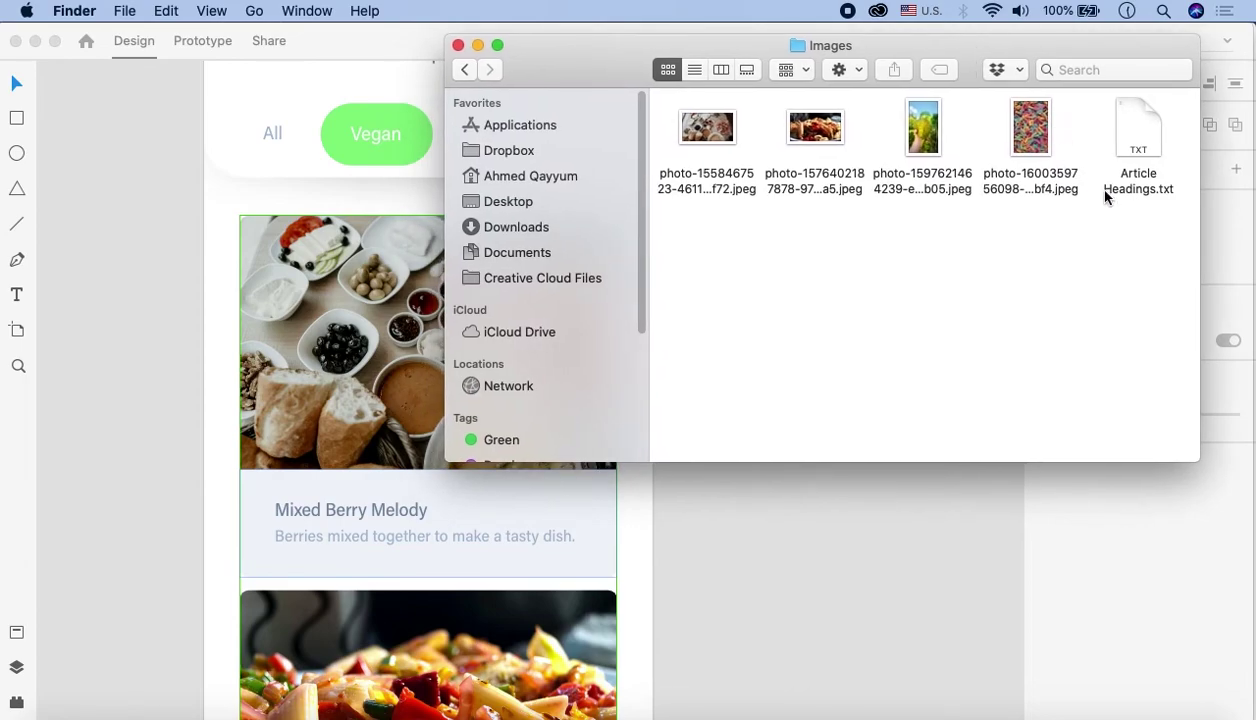
# Place Article Headings.txt onto the first card's "Mixed Berry Melody" title to fill the grid's titles
pyautogui.moveTo(1133, 198); pyautogui.dragTo(347, 512)
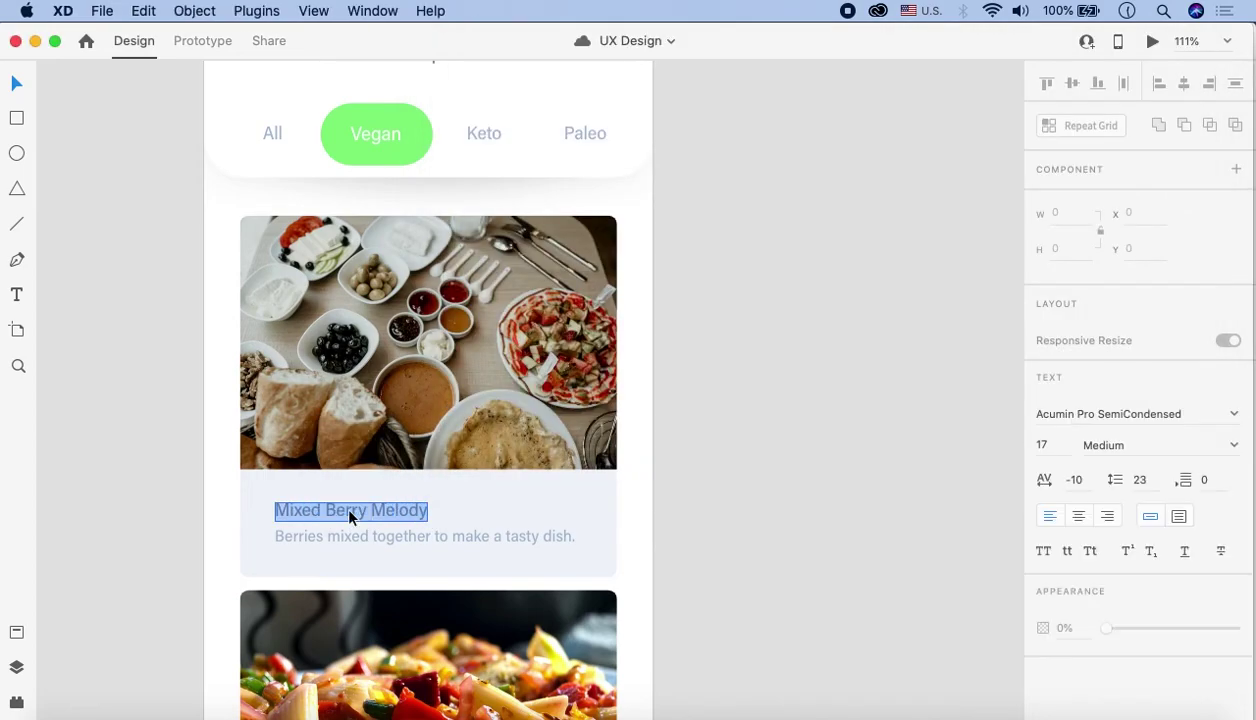
pyautogui.click(768, 353)
pyautogui.scroll(-1, 768, 353)
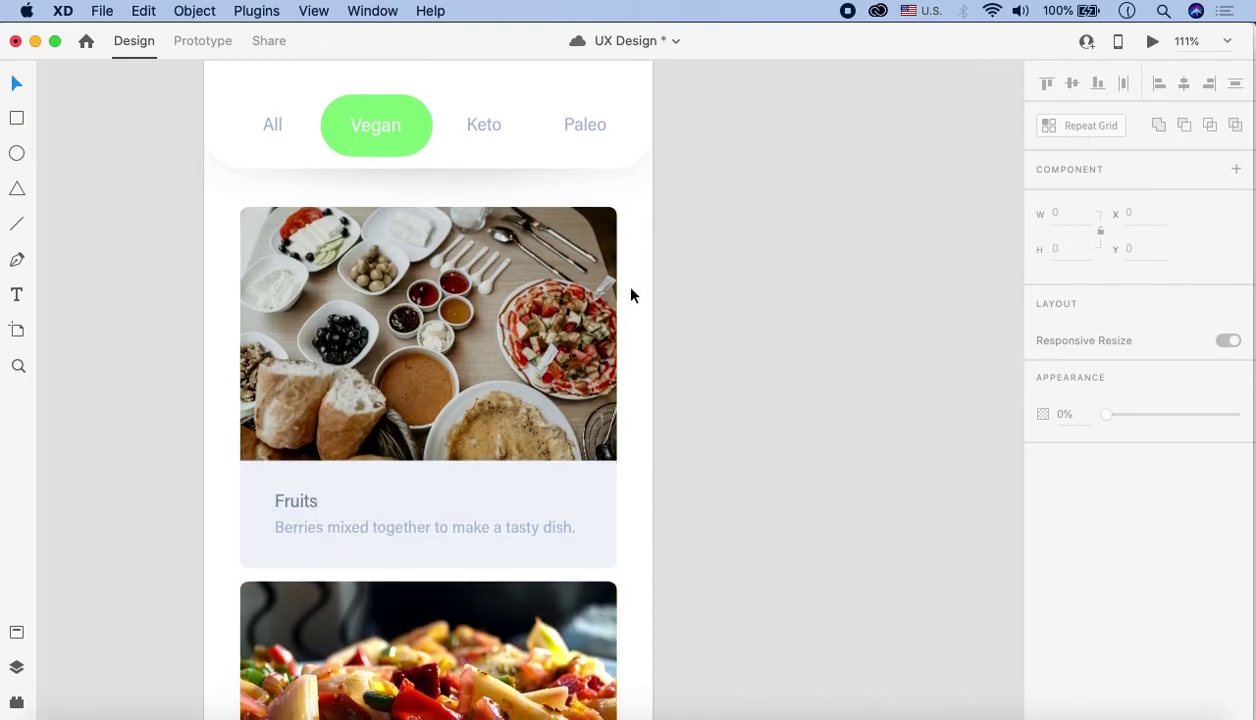
# Review the titles on all the repeated recipe cards down to the artboard's end and back
pyautogui.scroll(-6, 540, 366)
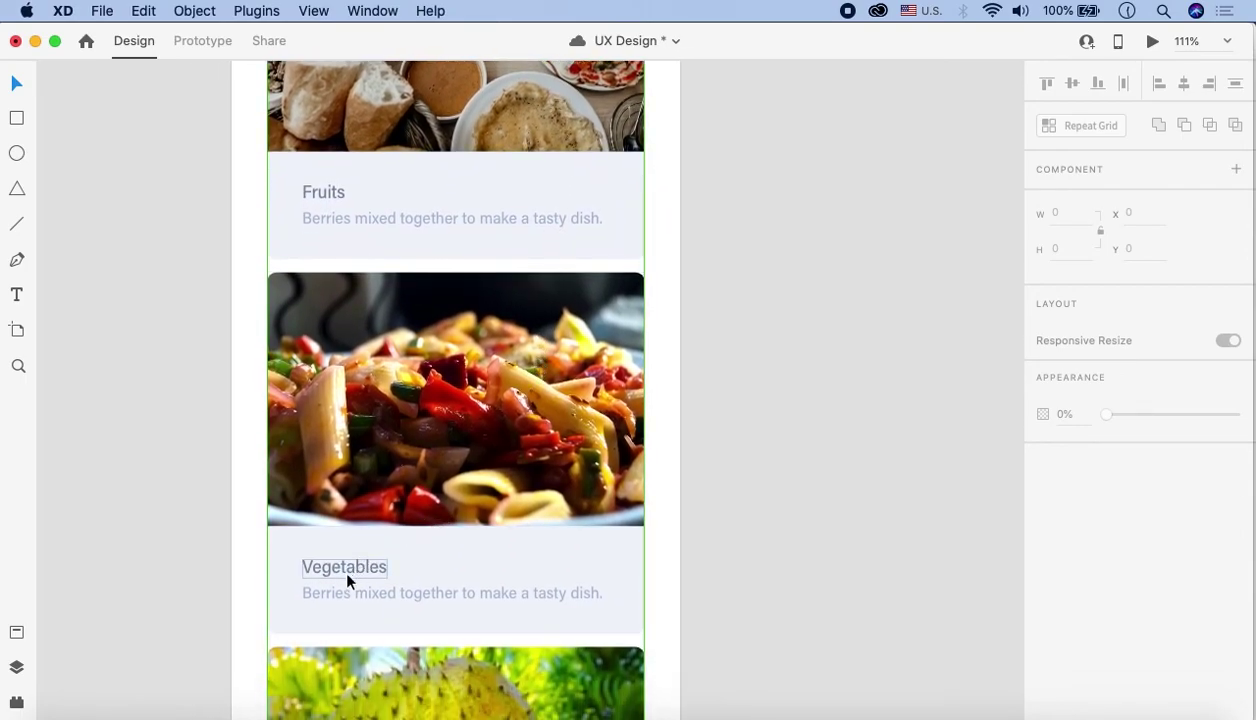
pyautogui.scroll(-10, 444, 480)
pyautogui.scroll(-7, 444, 480)
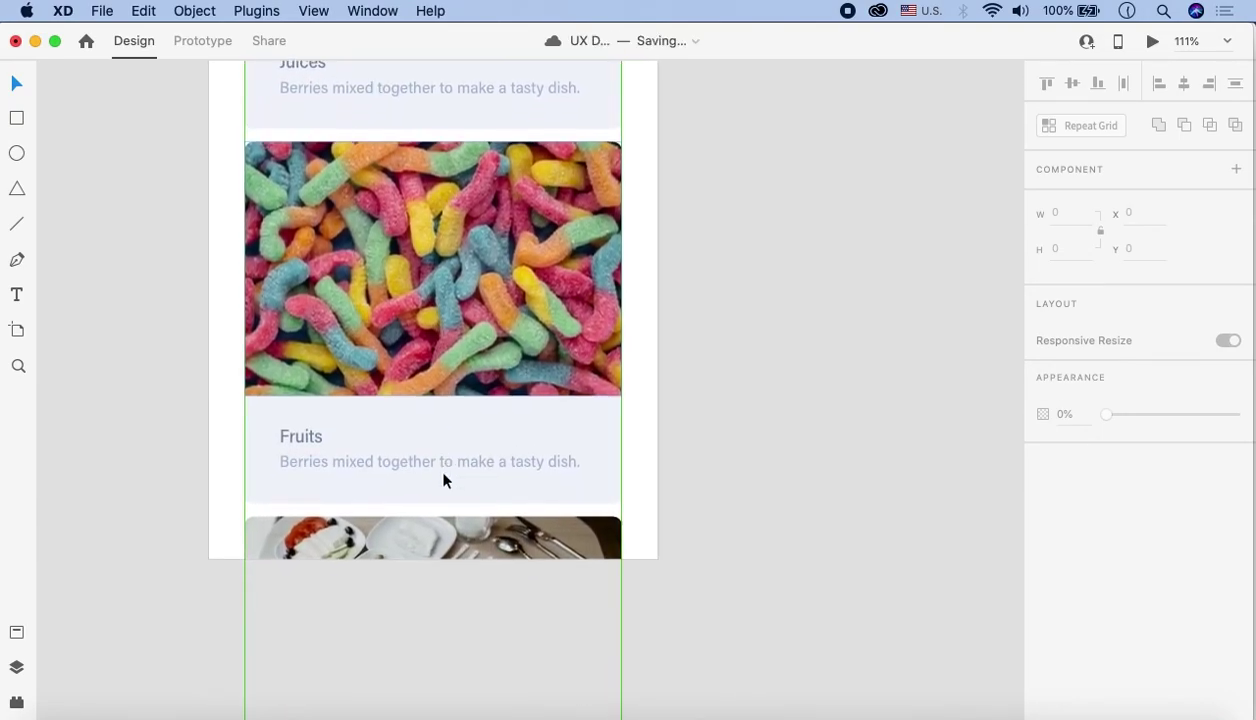
pyautogui.scroll(5, 444, 480)
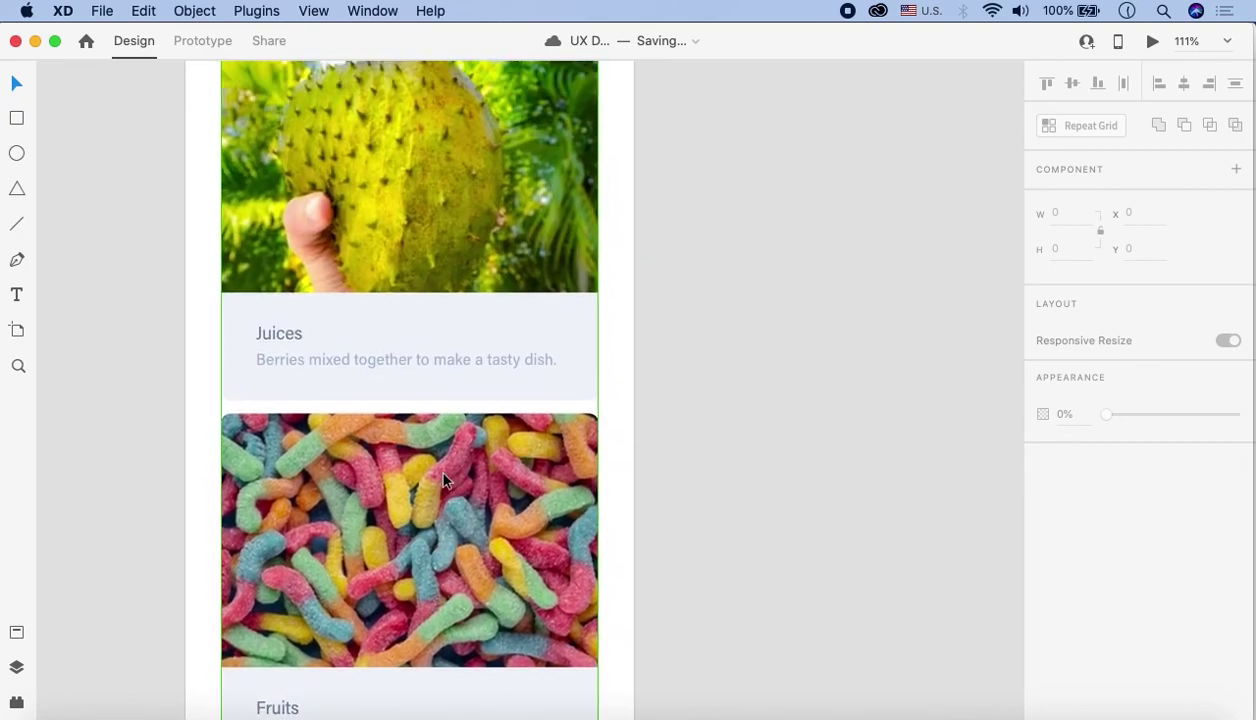
pyautogui.scroll(4, 444, 480)
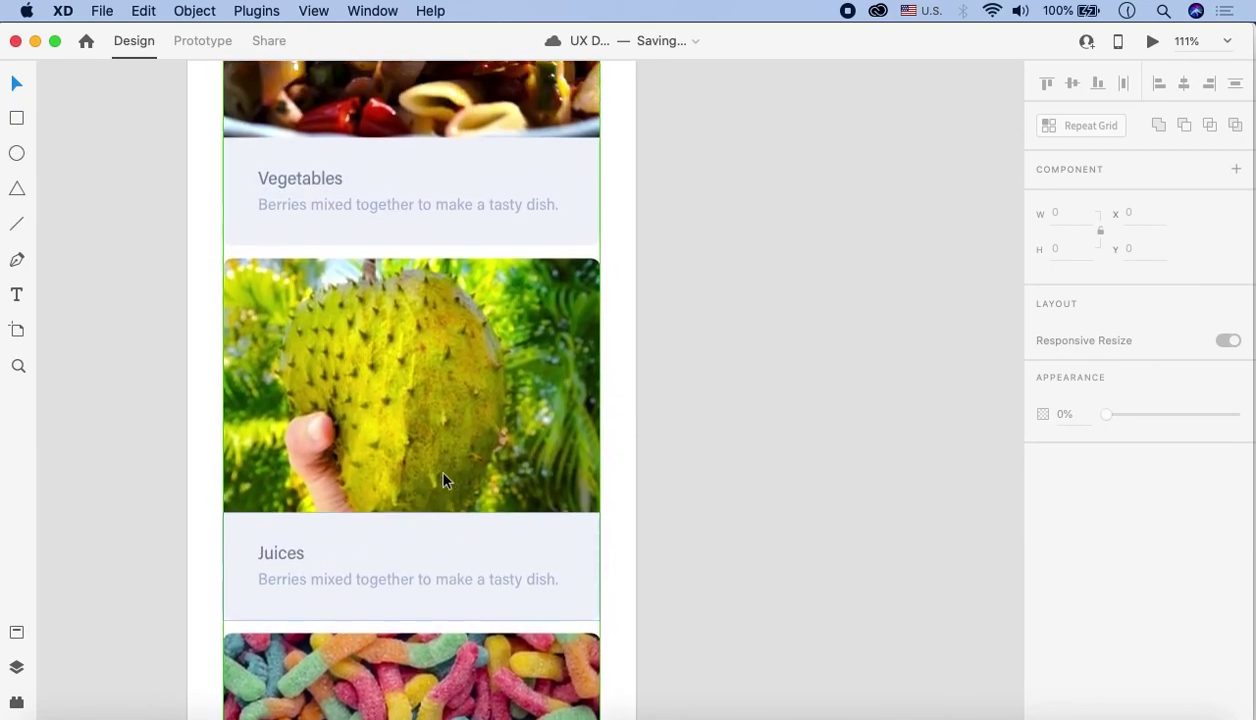
pyautogui.scroll(6, 446, 480)
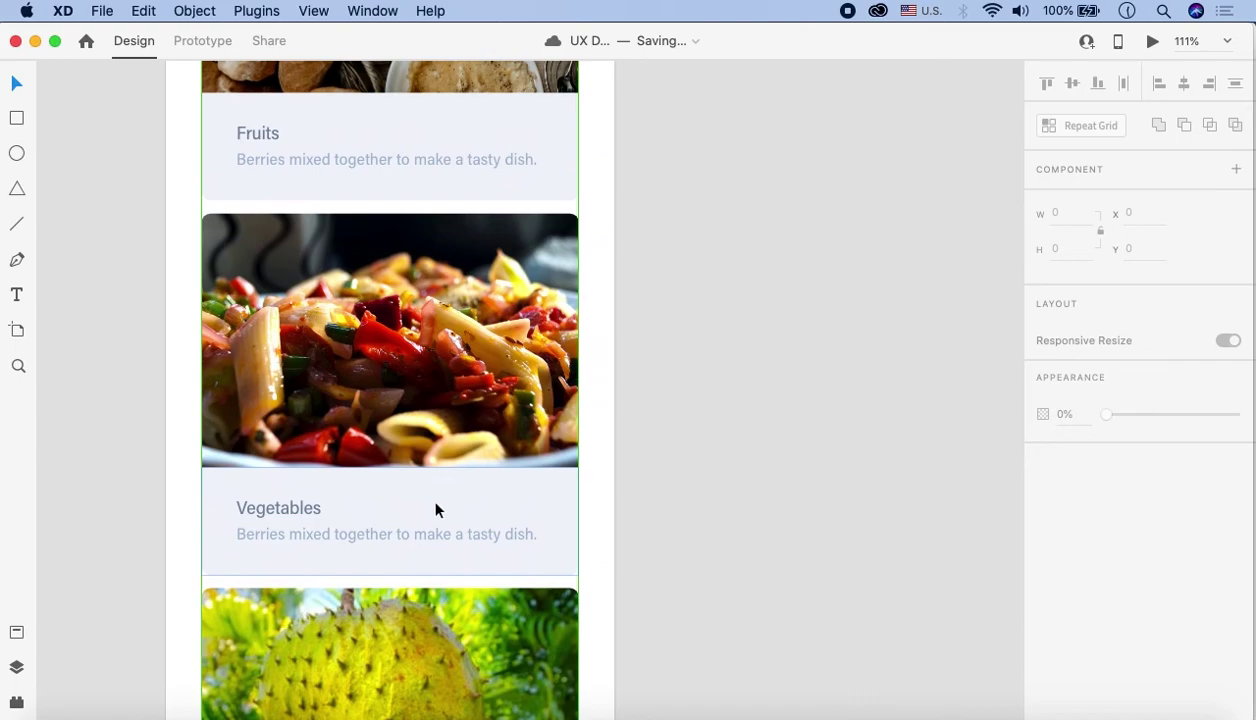
pyautogui.scroll(4, 412, 438)
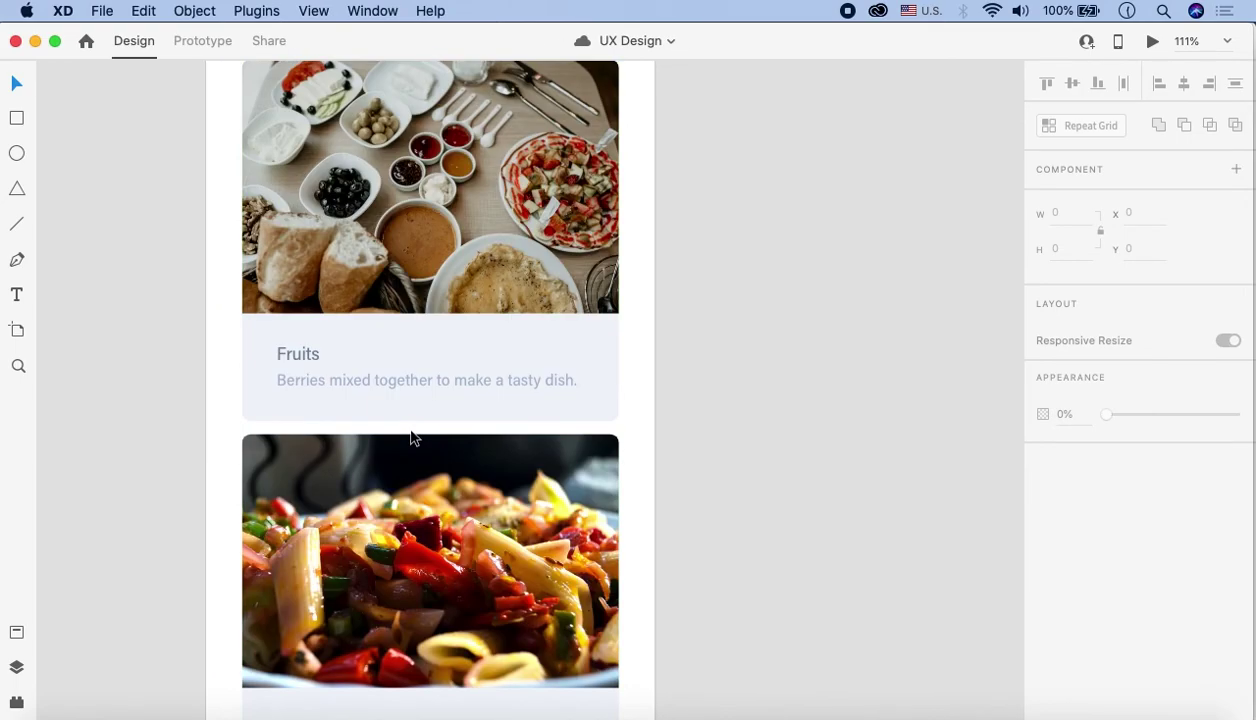
pyautogui.scroll(2, 418, 432)
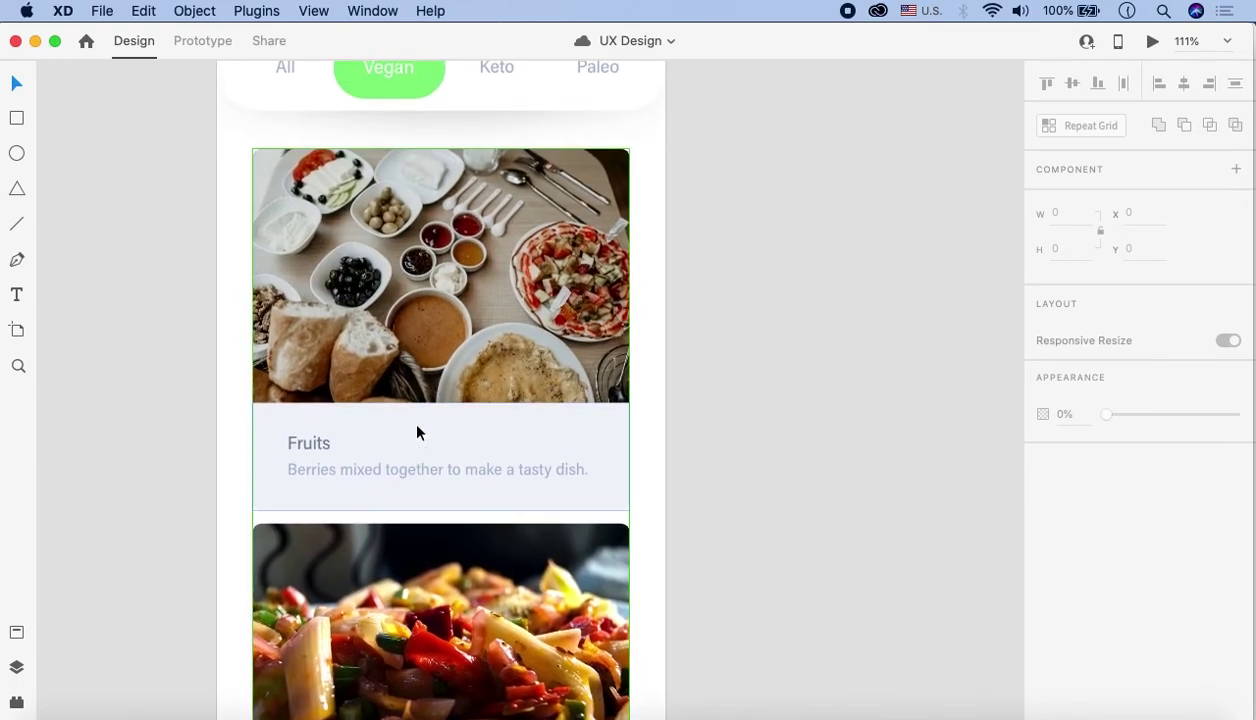